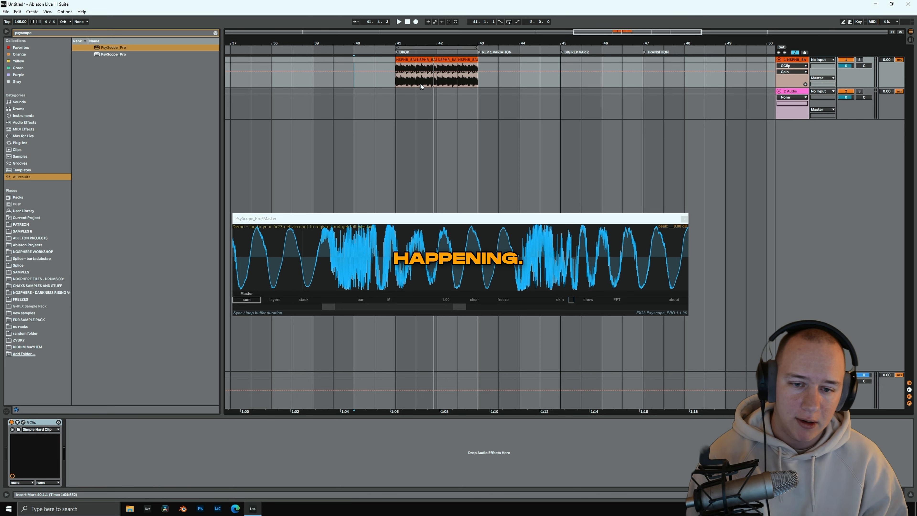
Find the NSPHR_KICK_20 sample, place it at bar 41 on the audio track below the bass, and duplicate it to bar 42
scroll(435, 84, "up", 3)
left_click(346, 84)
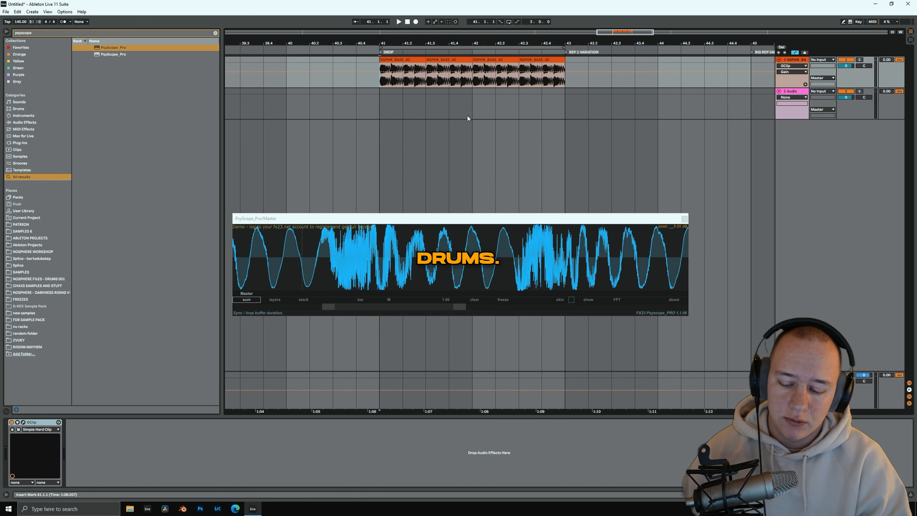
key("ctrl+f")
type("nsphr")
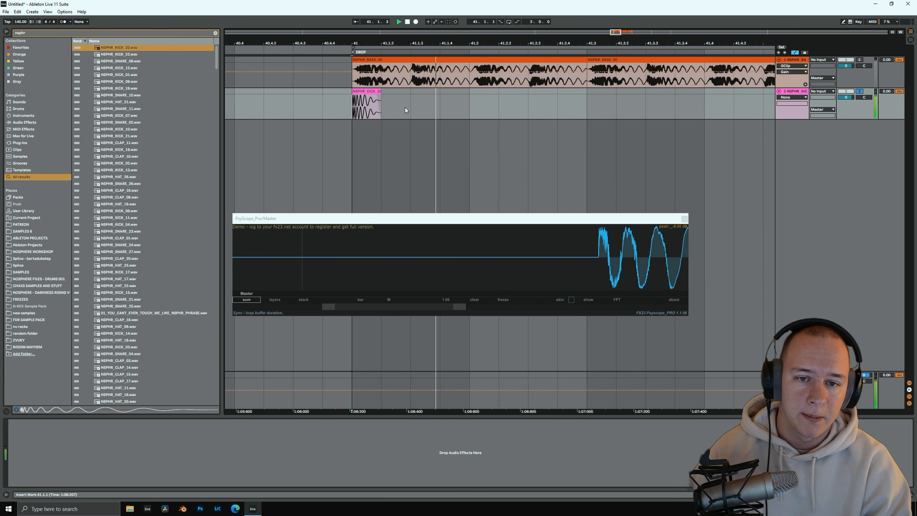
scroll(296, 106, "down", 3)
mouse_move(319, 105)
left_mouse_down()
mouse_move(424, 100)
mouse_move(306, 102)
left_mouse_up()
scroll(294, 105, "down", 3)
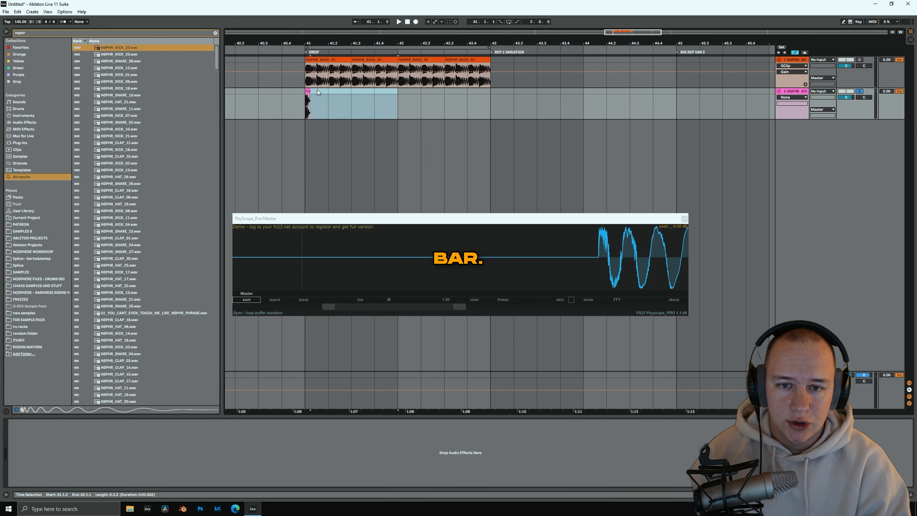
key("ctrl+d")
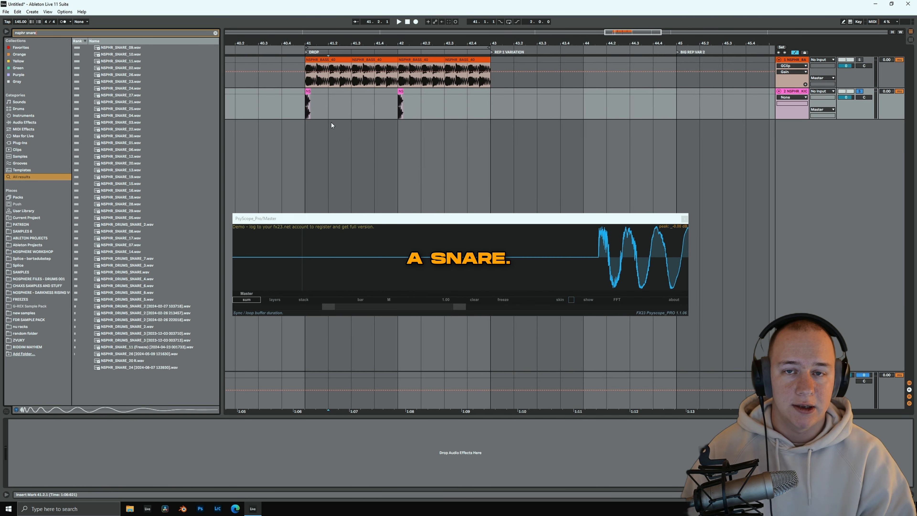
Add NSPHR_SNARE_09 on a new track at 41.3 and 42.3, and play the drop from bar 41
left_click(123, 48)
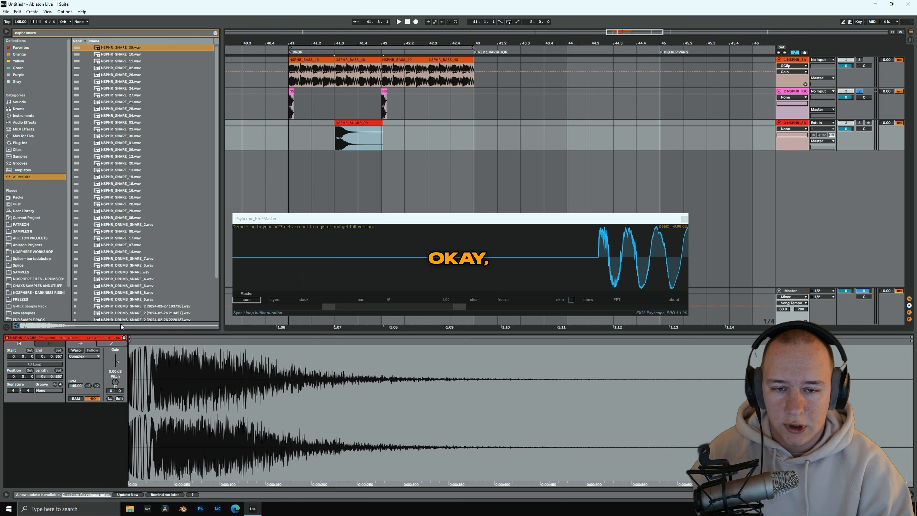
left_click(282, 141)
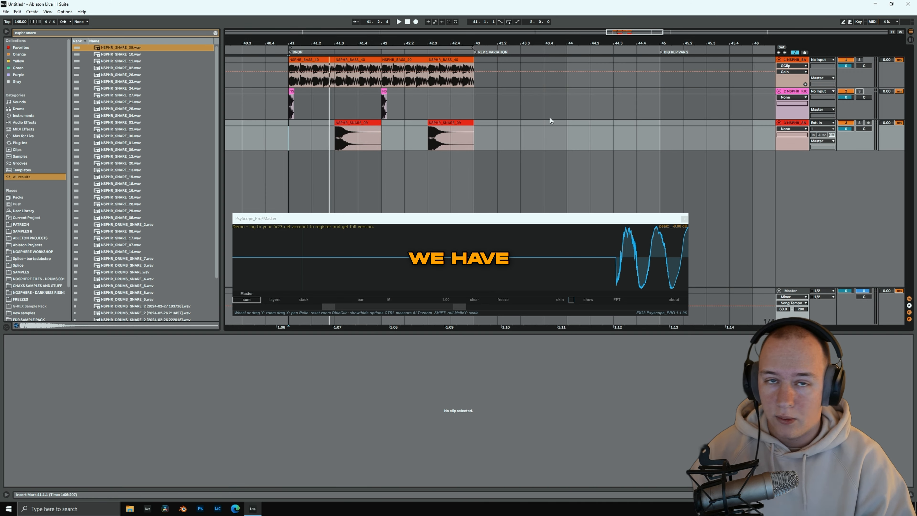
key("space")
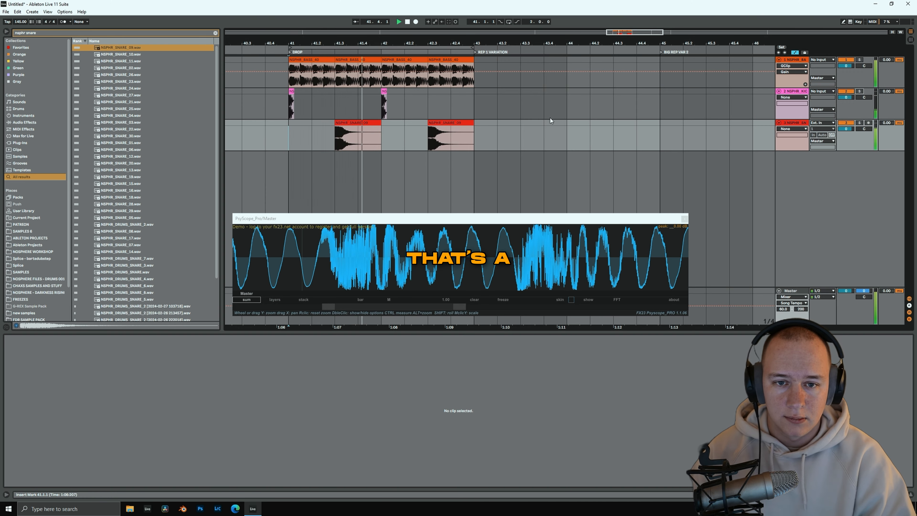
key("space")
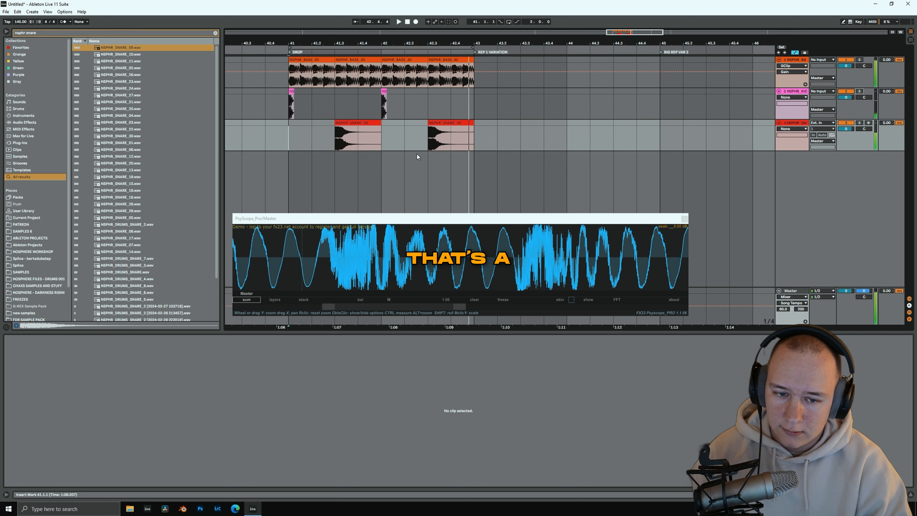
Group the bass track below the snare track and insert an audio track above that group
scroll(415, 145, "up", 4)
left_click(249, 107)
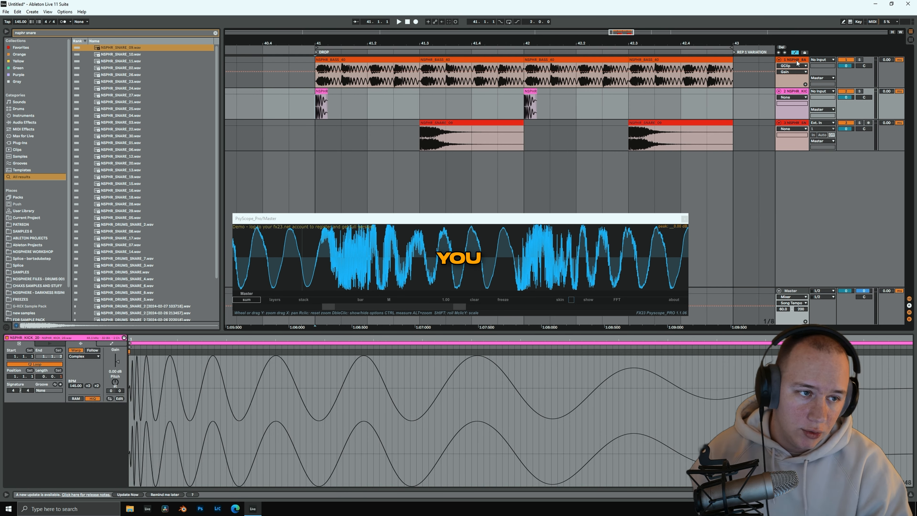
left_click_drag(796, 63, 794, 157)
key("ctrl+g")
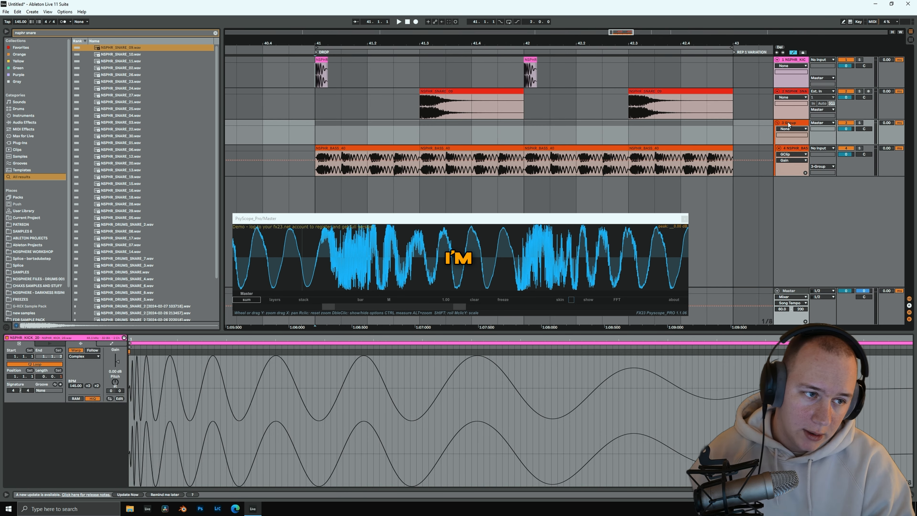
key("ctrl+t")
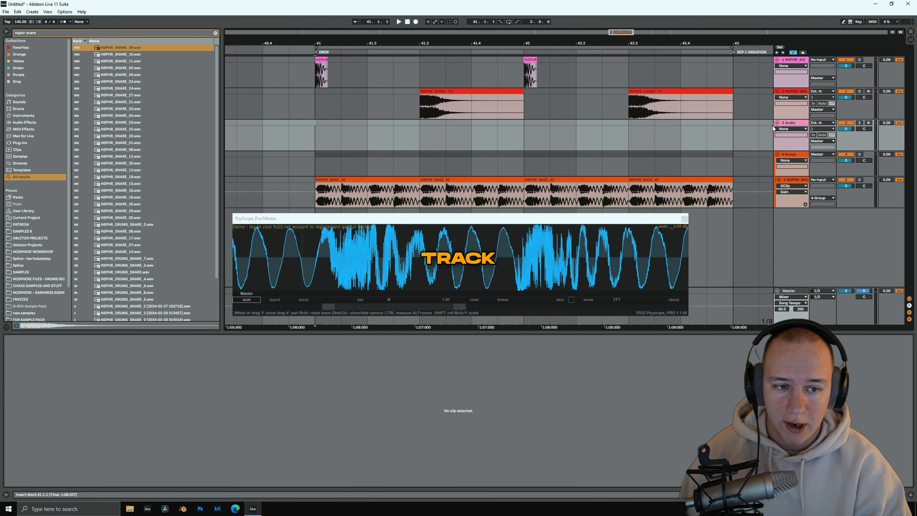
Group the kick and snare tracks and name the group "drums"
left_click(792, 60)
left_click(794, 91, "shift")
key("ctrl+g")
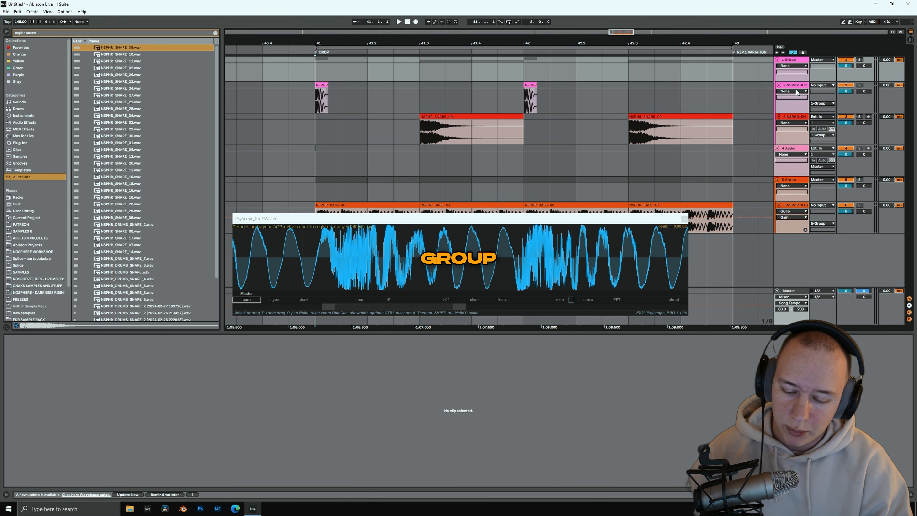
left_click(790, 61)
key("ctrl+r")
type("d")
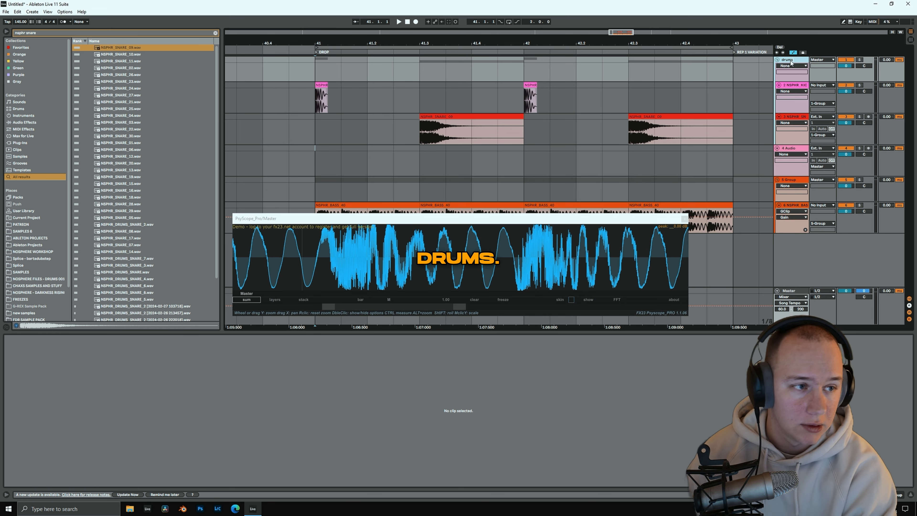
Color the drums group green and assign that color to its grouped tracks and clips
right_click(791, 62)
left_click(833, 159)
right_click(796, 60)
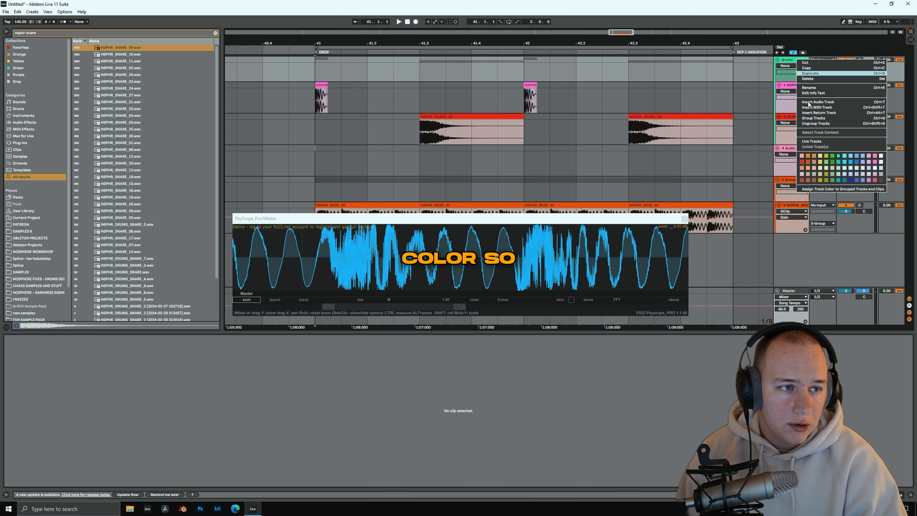
left_click(823, 190)
Rename the empty audio track between the two groups "sidechain"
left_click(789, 179)
left_click(789, 149)
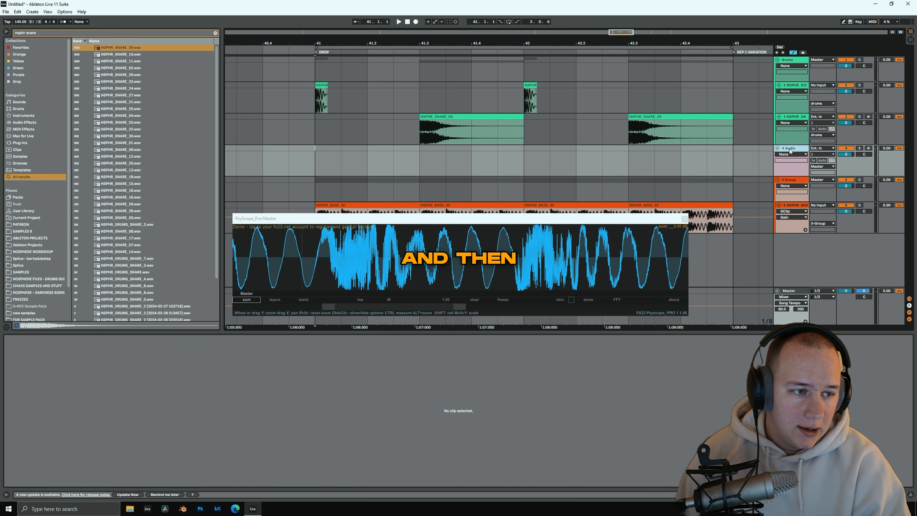
key("ctrl+r")
type("sidechain")
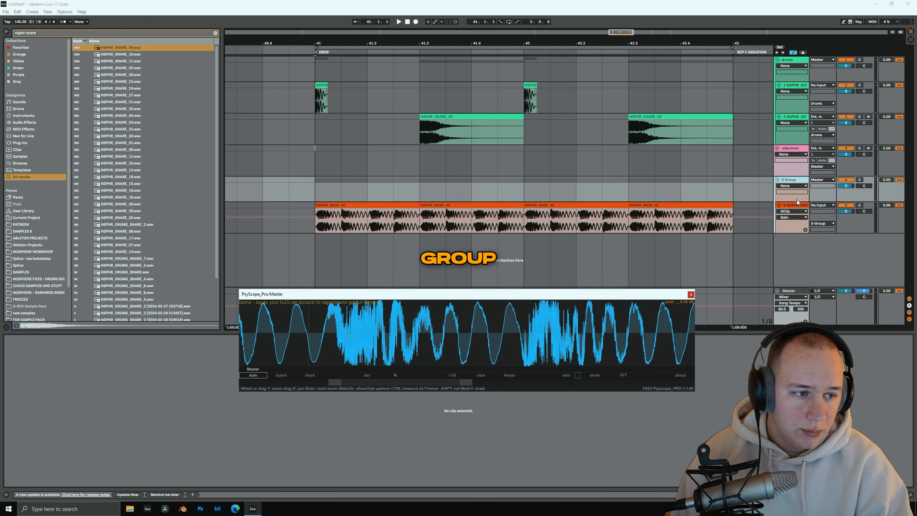
Rename the group containing the bass track "drop group"
left_click(796, 206)
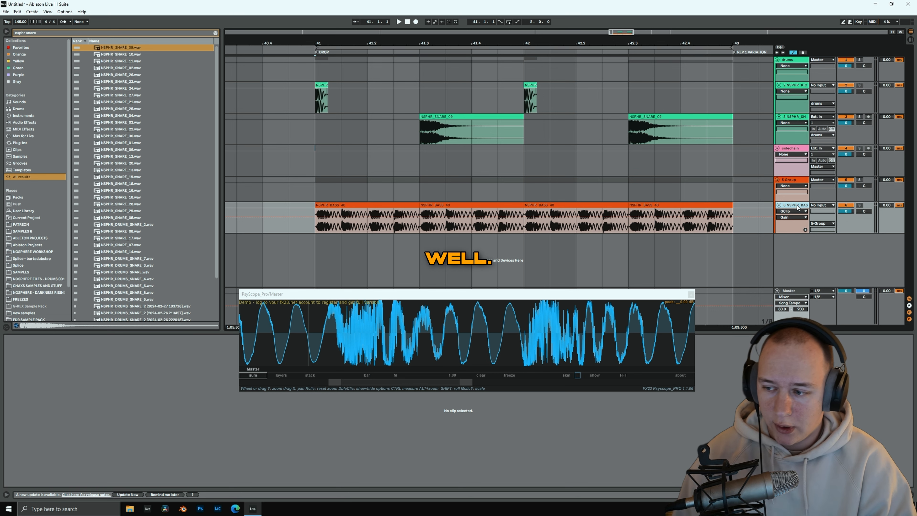
left_click(793, 180)
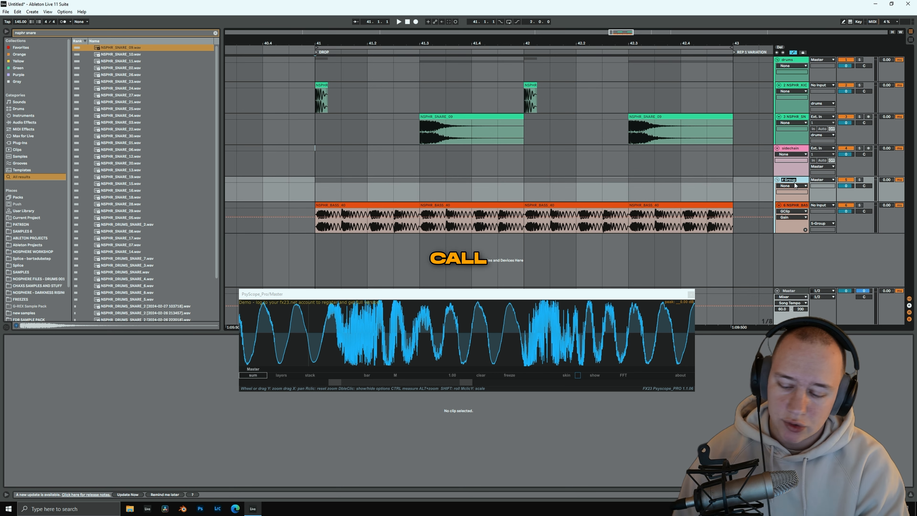
key("ctrl+r")
type("drop group")
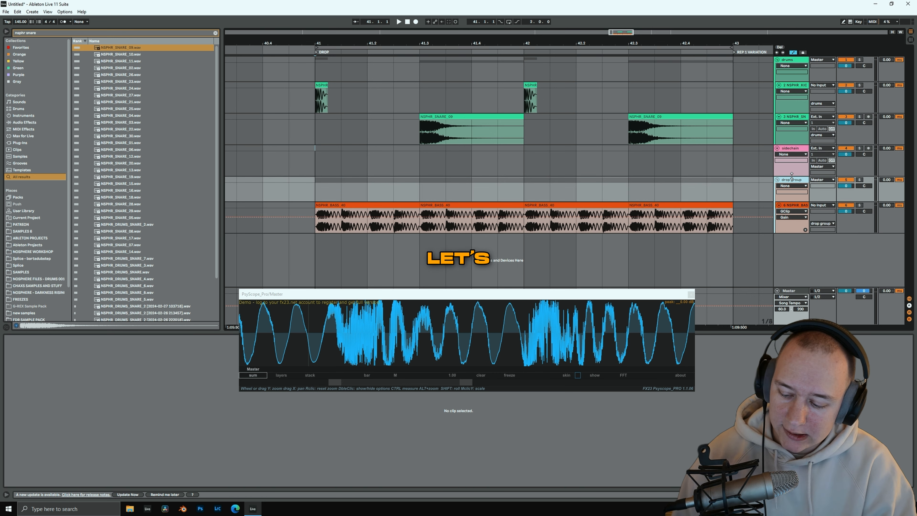
key("Return")
Insert an audio track below the bass track, group it, and name the group "intro"
key("ctrl+t")
key("ctrl+g")
key("ctrl+r")
type("intro")
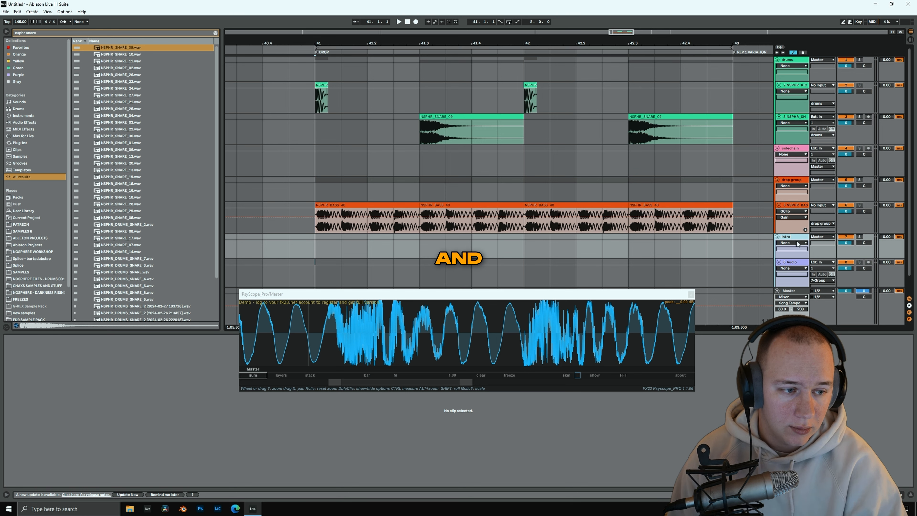
key("Return")
Color the fx group orange and assign that color to its grouped tracks and clips
right_click(788, 234)
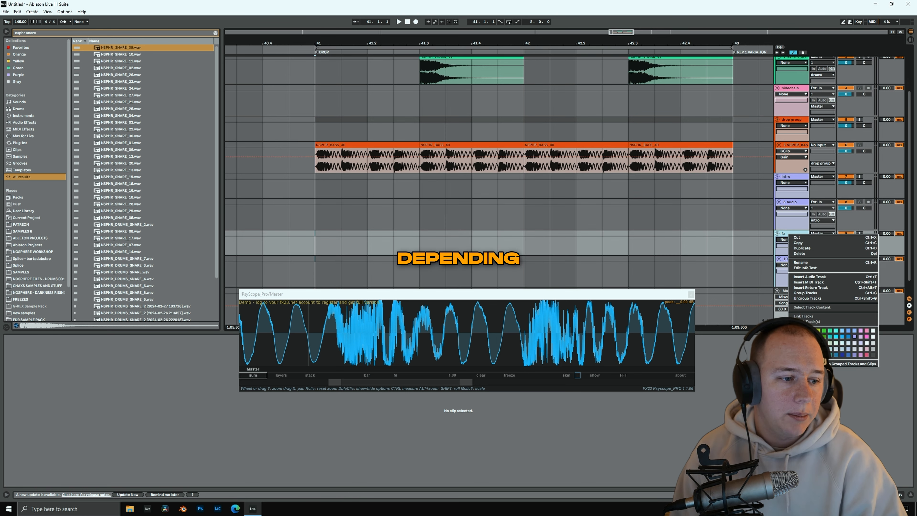
left_click(799, 331)
right_click(787, 235)
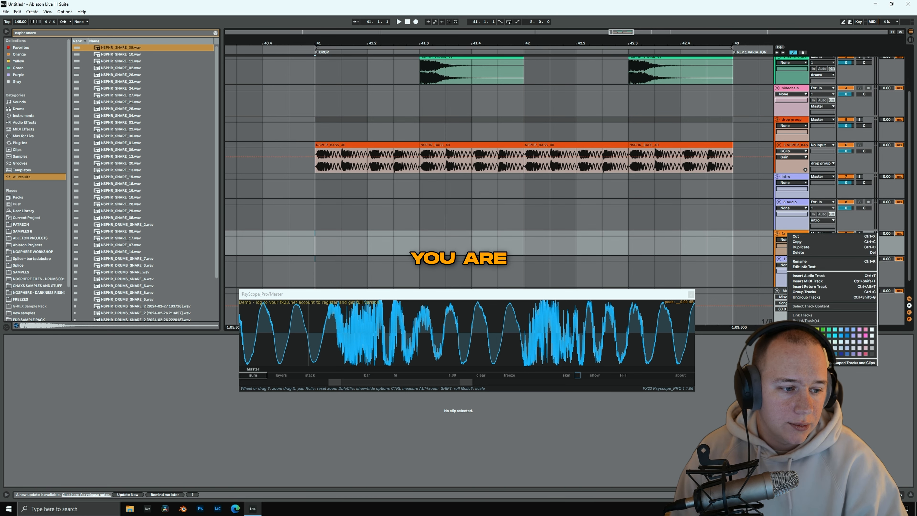
left_click(816, 362)
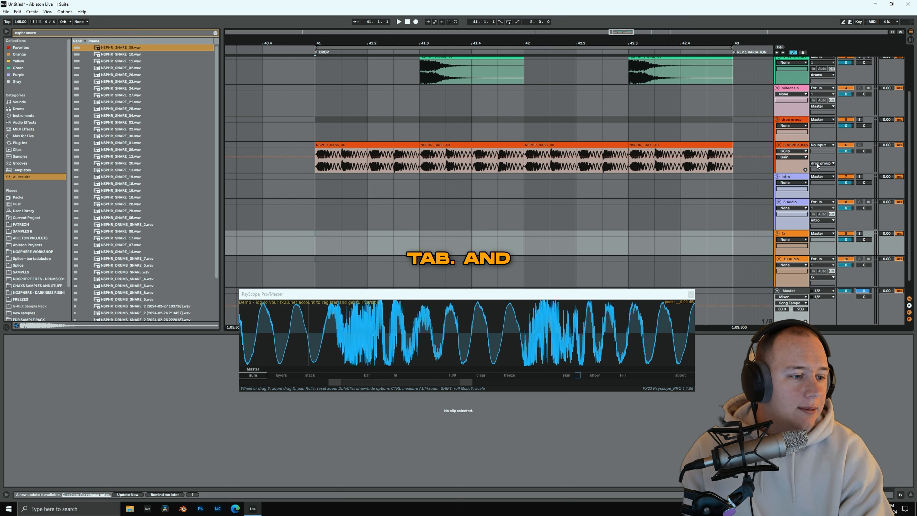
Toggle the tracks' input/output section off and back on
left_click(909, 305)
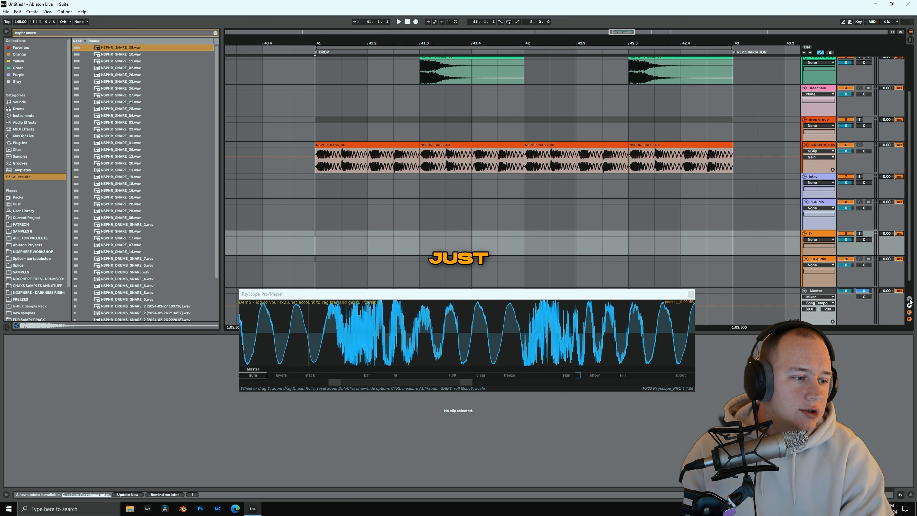
left_click(909, 303)
left_click(909, 303)
left_click(909, 303)
left_click(909, 303)
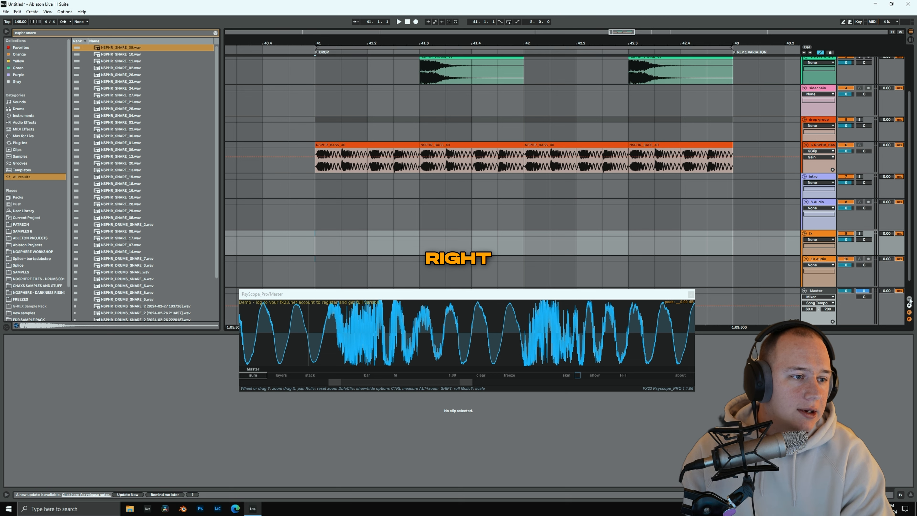
left_click(909, 303)
Route the audio outputs of the drop group, intro and fx groups to the sidechain track
left_click(826, 120)
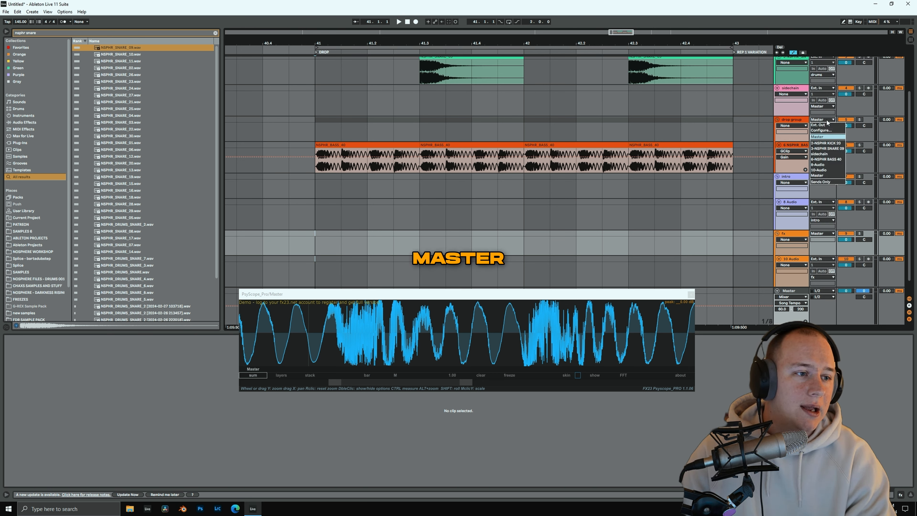
left_click(829, 153)
left_click(822, 177)
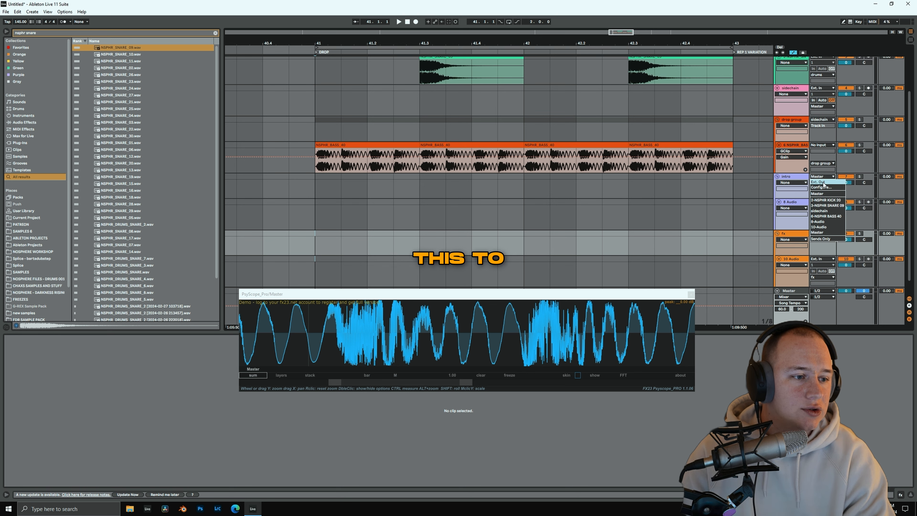
left_click(830, 216)
left_click(823, 233)
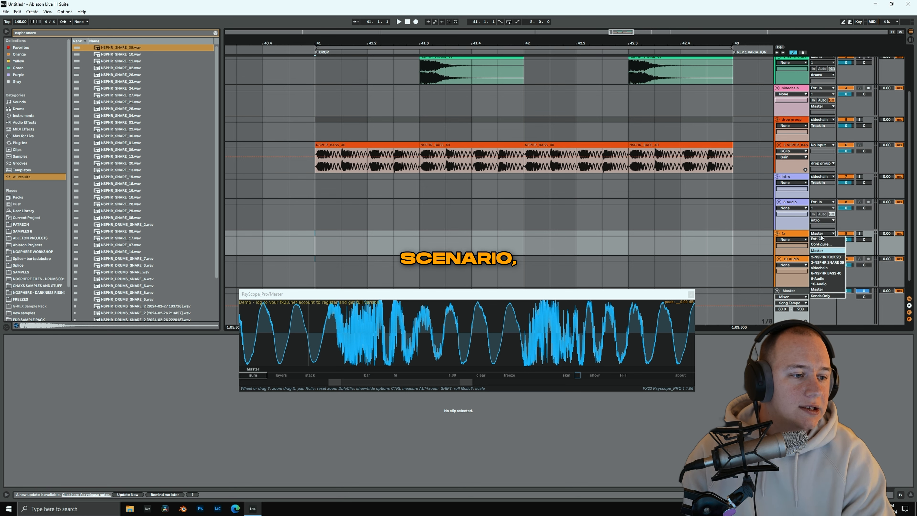
left_click(819, 267)
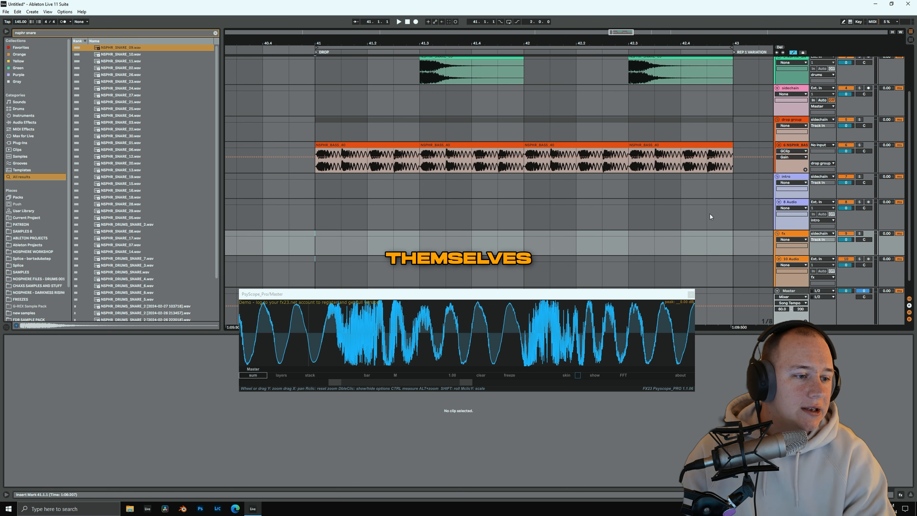
Play the drop from bar 41 to check the sound of the routed groups
scroll(710, 213, "down", 2)
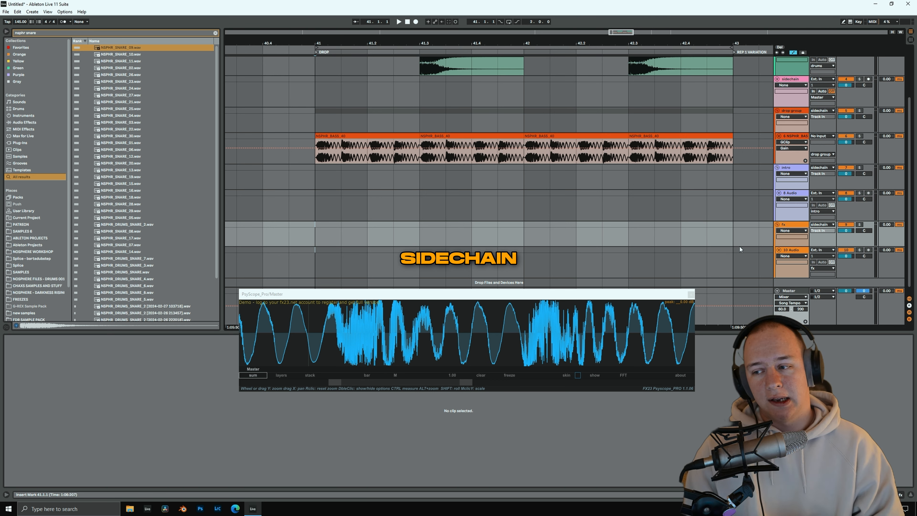
scroll(442, 151, "up", 5)
left_click(314, 107)
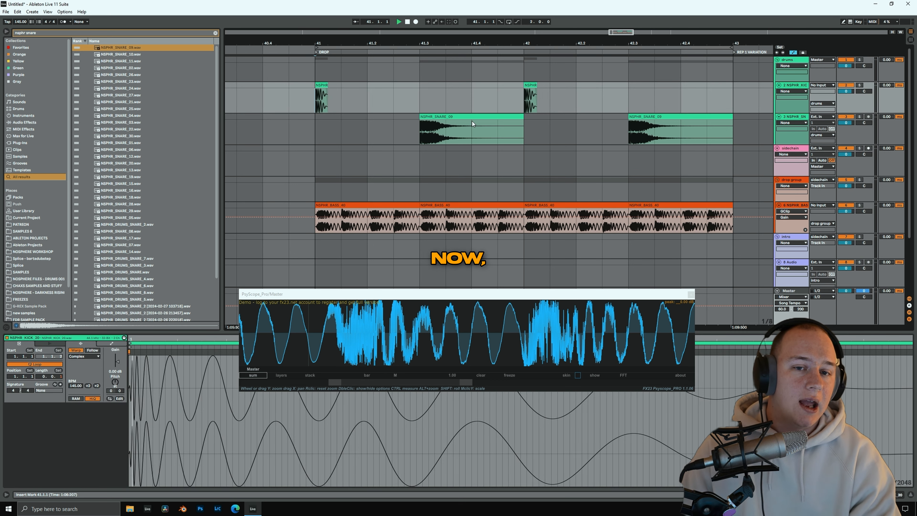
key("space")
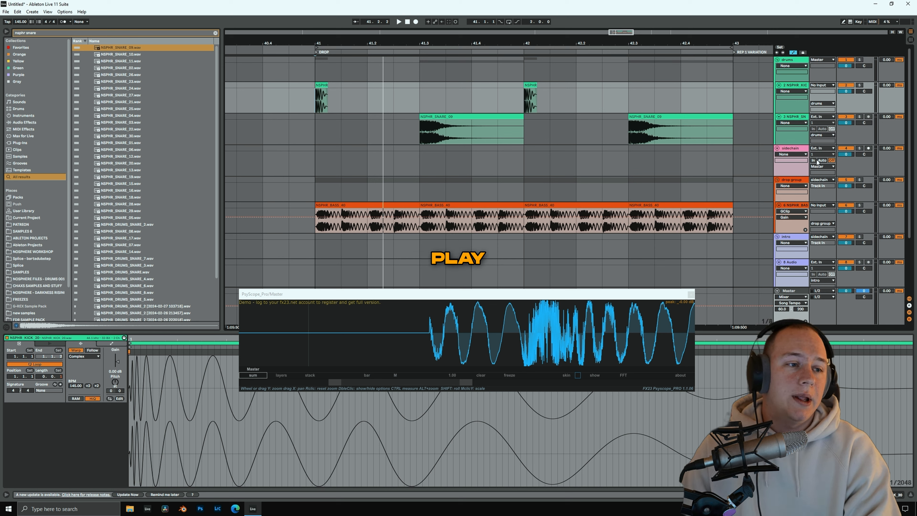
Set the sidechain track's monitoring to In and play the drop from bar 41
left_click(813, 160)
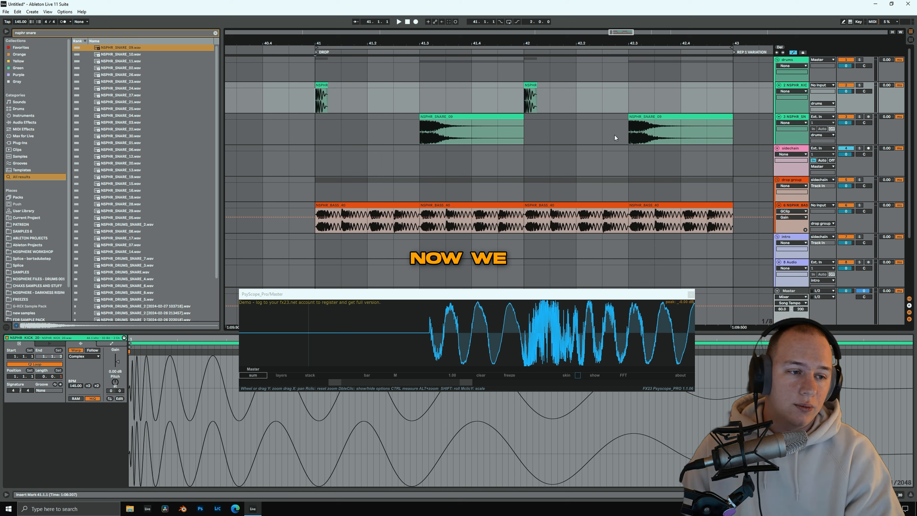
key("space")
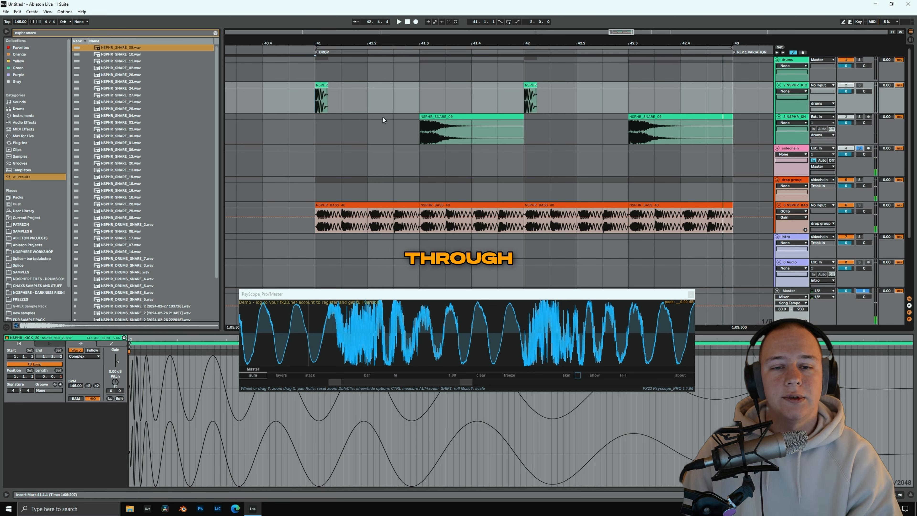
key("space")
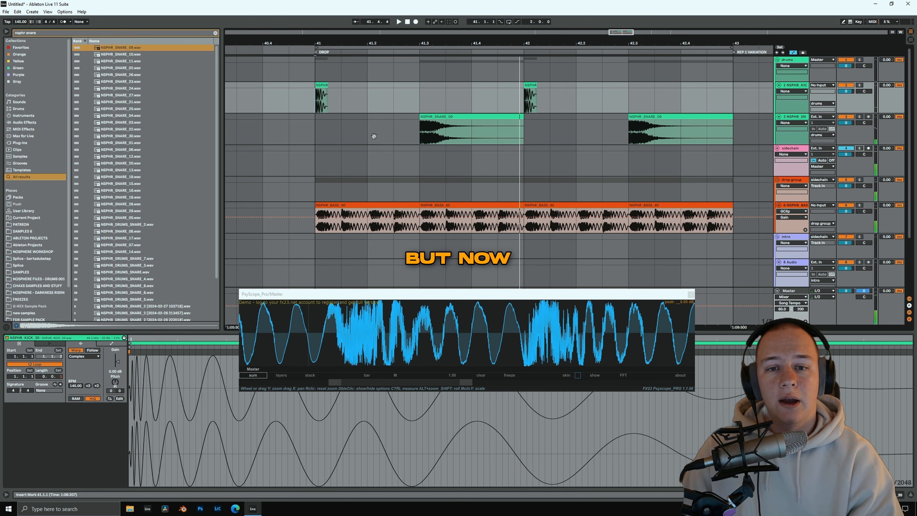
Draw a curved track-volume automation dip on the sidechain track, spanning the kick at the start of bar 41
left_click_drag(370, 139, 416, 119)
left_click(789, 136)
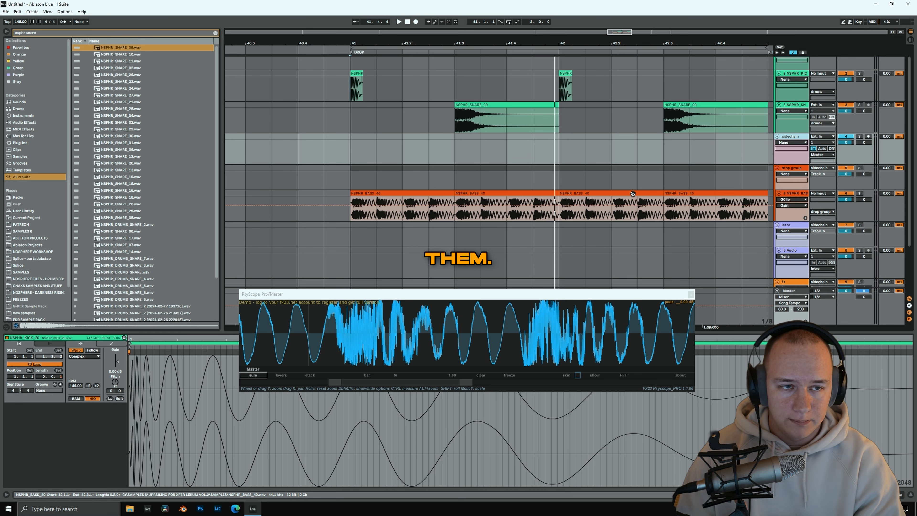
left_click(847, 143)
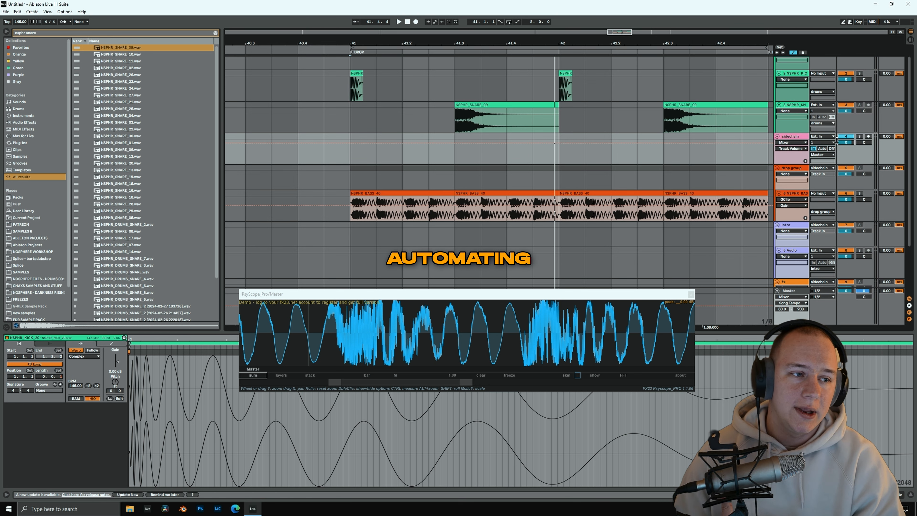
scroll(365, 159, "up", 4, "ctrl")
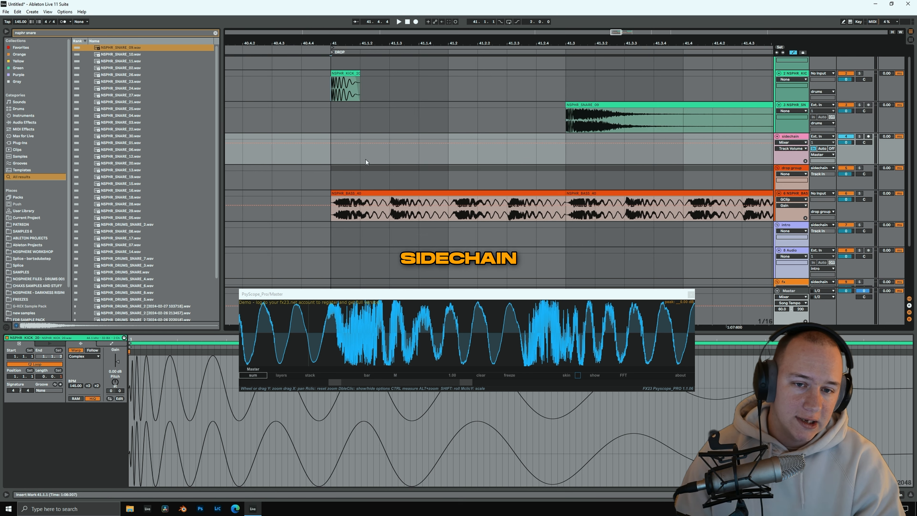
left_click(331, 144)
mouse_move(369, 152)
left_mouse_down("ctrl+alt")
mouse_move(476, 153)
mouse_move(436, 162)
mouse_move(465, 142)
mouse_move(454, 160)
left_mouse_up("ctrl+alt")
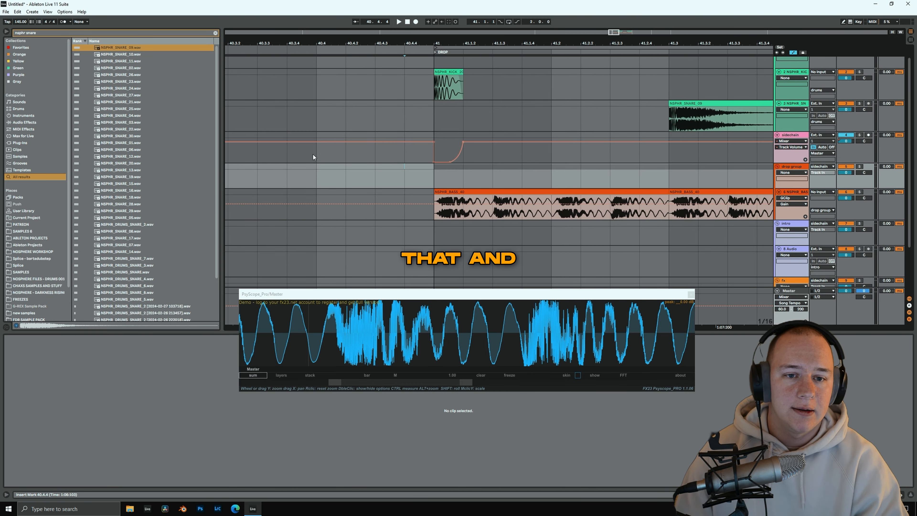
Duplicate the volume automation between 41 and 41.3 three times to cover every kick and snare, and play the drop
left_click_drag(439, 158, 348, 159)
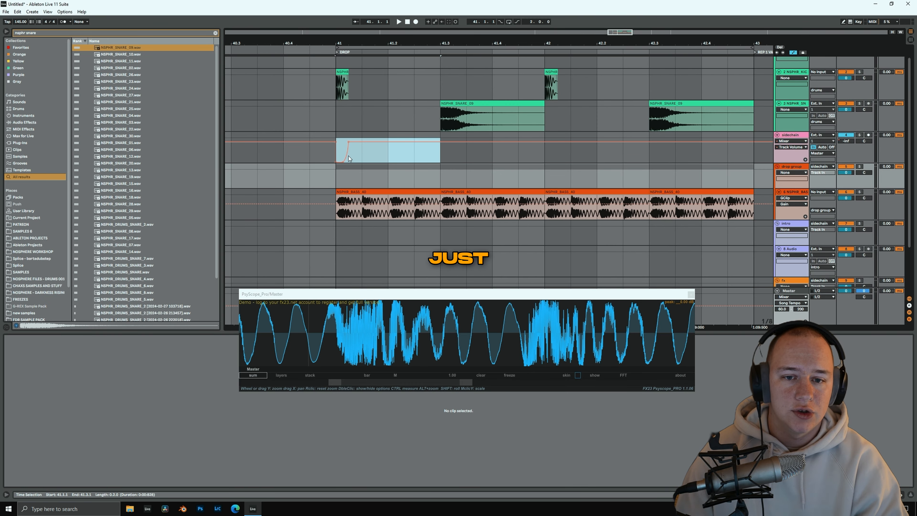
scroll(232, 149, "down", 3)
key("ctrl+d")
key("ctrl+d")
key("ctrl+d")
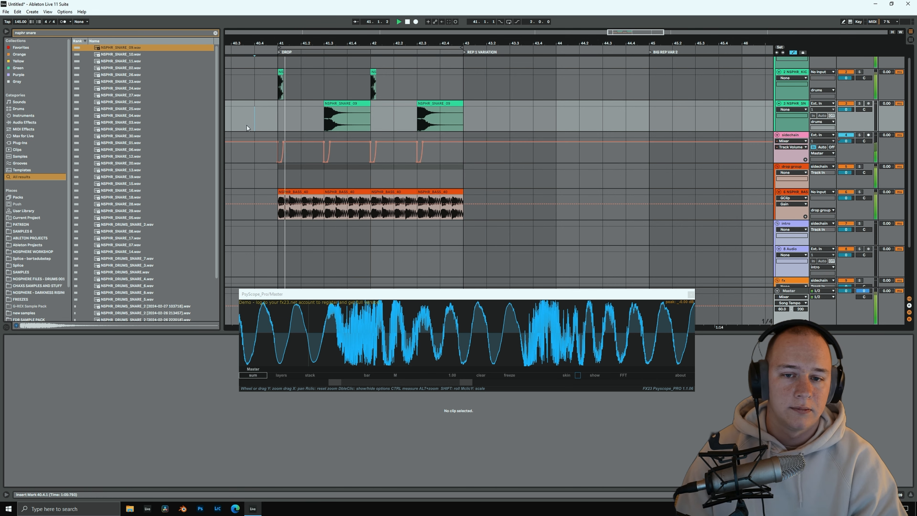
scroll(249, 144, "up", 4)
left_click_drag(330, 108, 345, 106)
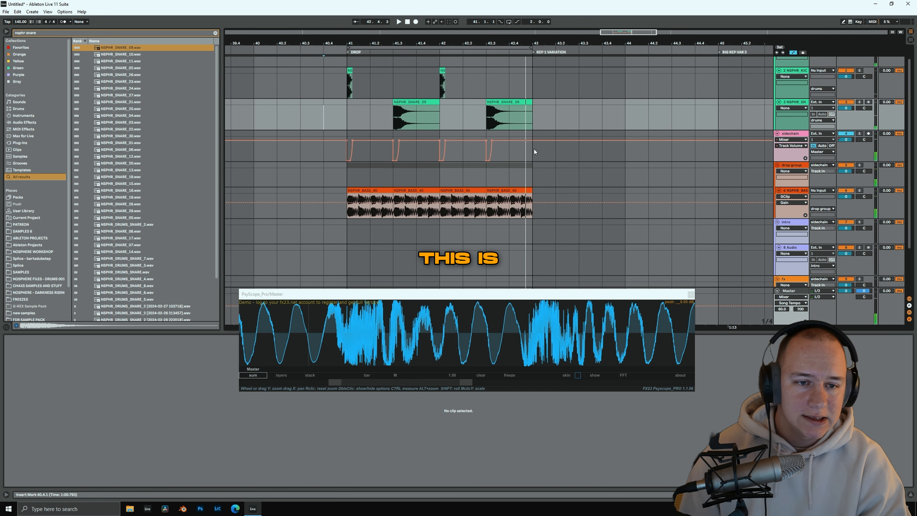
Delete the sidechain track's volume automation across bars 41 and 42
left_click_drag(533, 149, 339, 153)
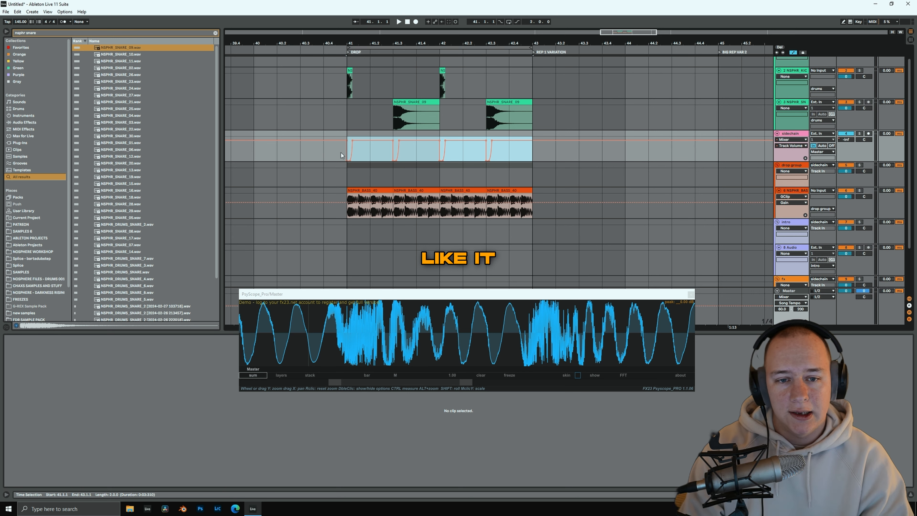
key("Delete")
key("z")
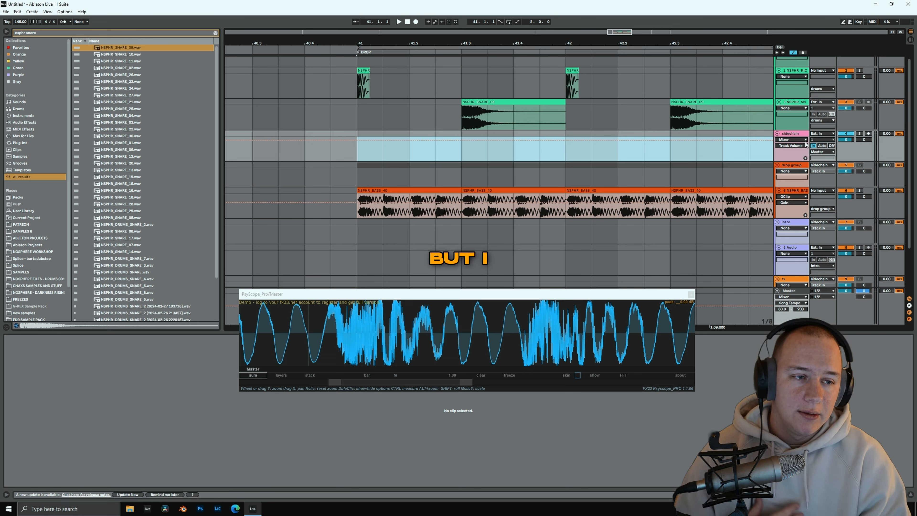
Find the Compressor in the browser and add it to the sidechain track
left_click(792, 135)
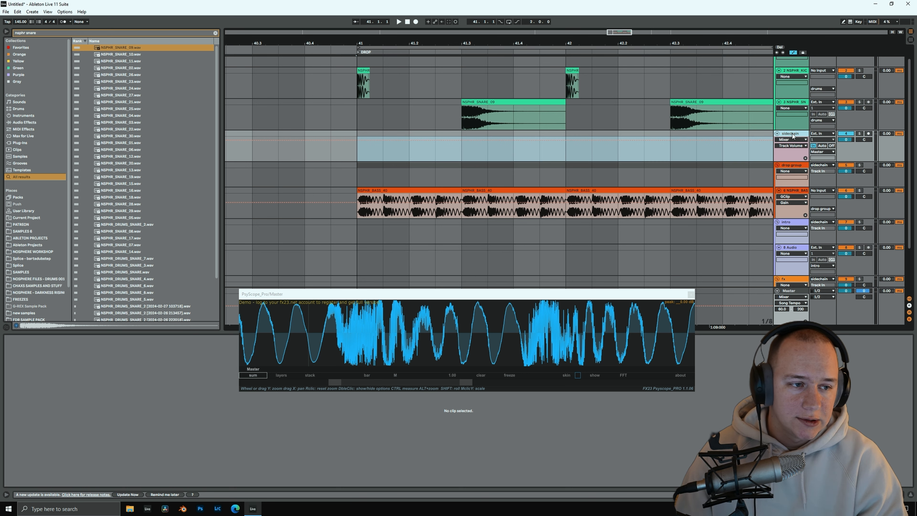
key("ctrl+f")
type("com")
key("Return")
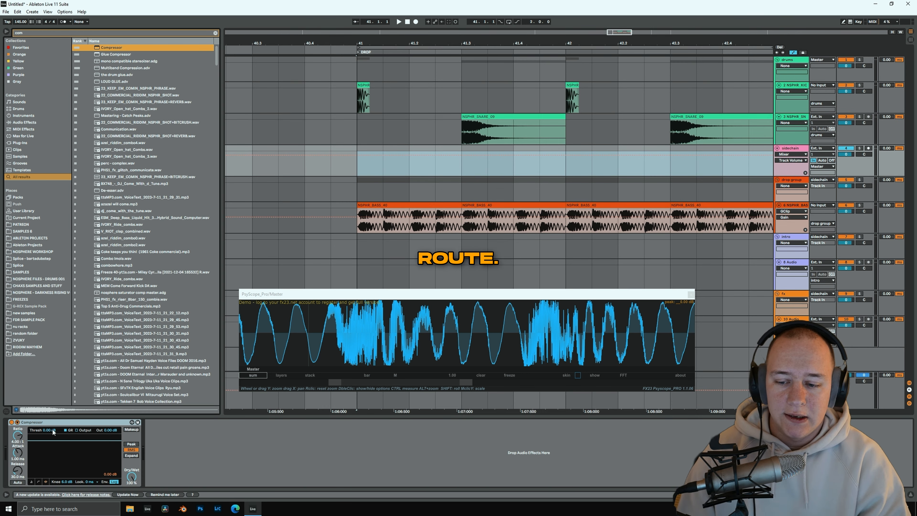
Set the compressor's ratio to inf:1, attack to 0.01 ms, release to 1.00 ms and threshold to about -12.1 dB
left_click_drag(17, 436, 17, 397)
left_click_drag(18, 453, 17, 500)
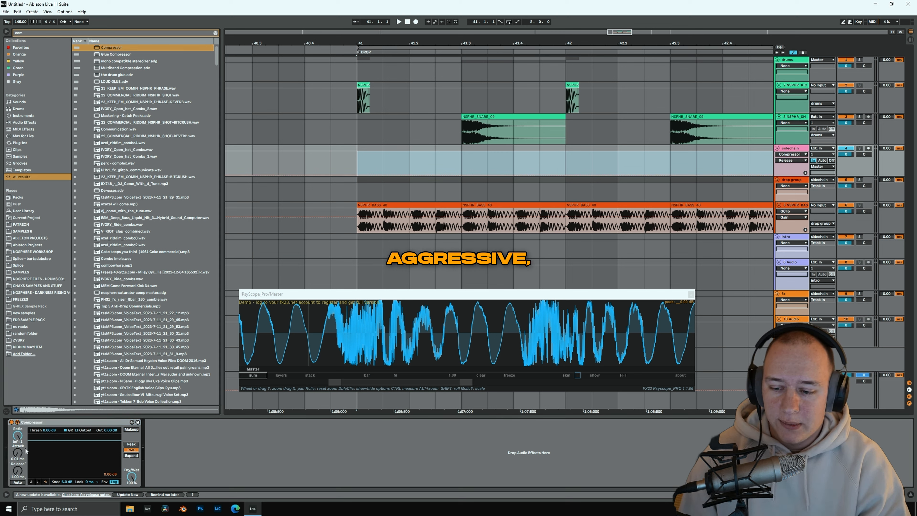
left_click(21, 452)
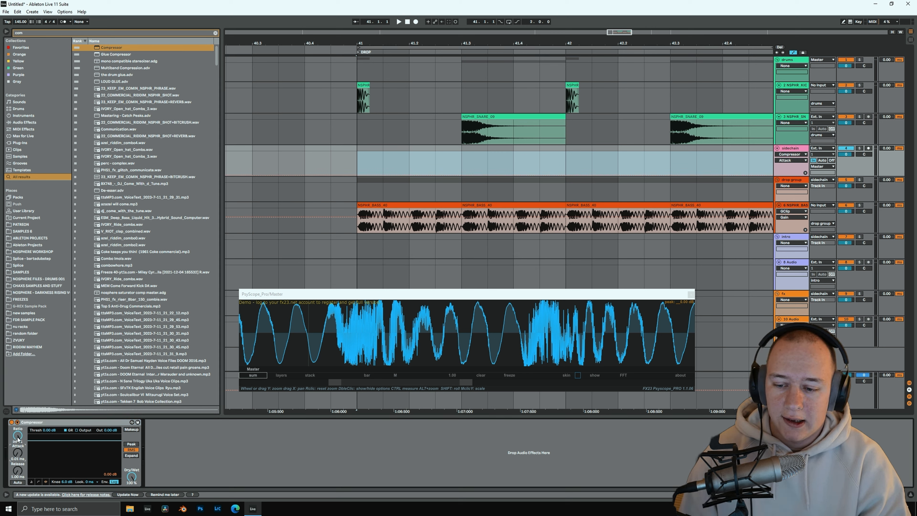
mouse_move(55, 431)
left_mouse_down()
mouse_move(43, 430)
mouse_move(50, 438)
left_mouse_up()
Enable the compressor's external sidechain and take its audio from the NSPHR KICK track
left_click(17, 422)
left_click(18, 422)
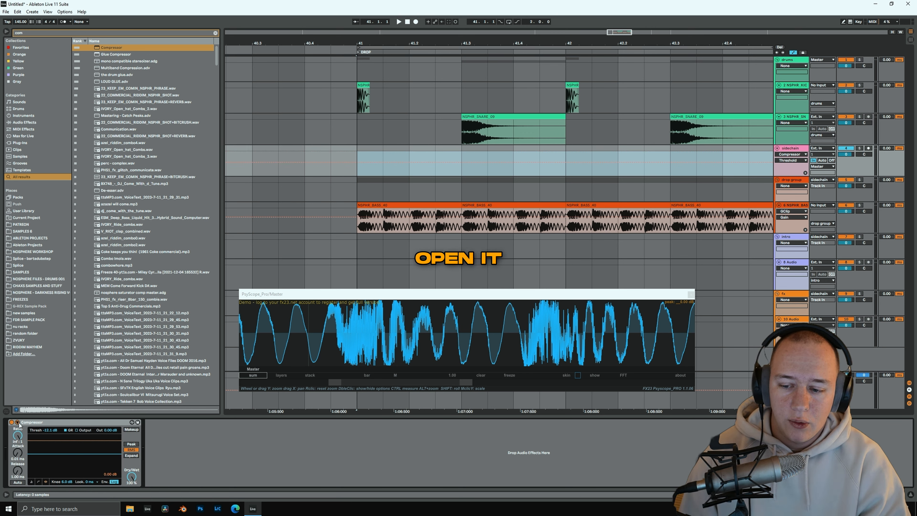
left_click(18, 422)
left_click(23, 429)
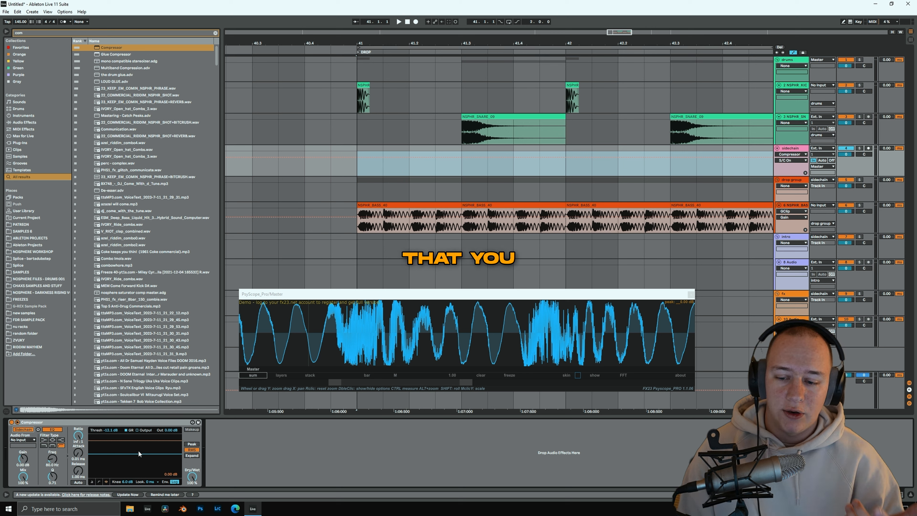
left_click(22, 440)
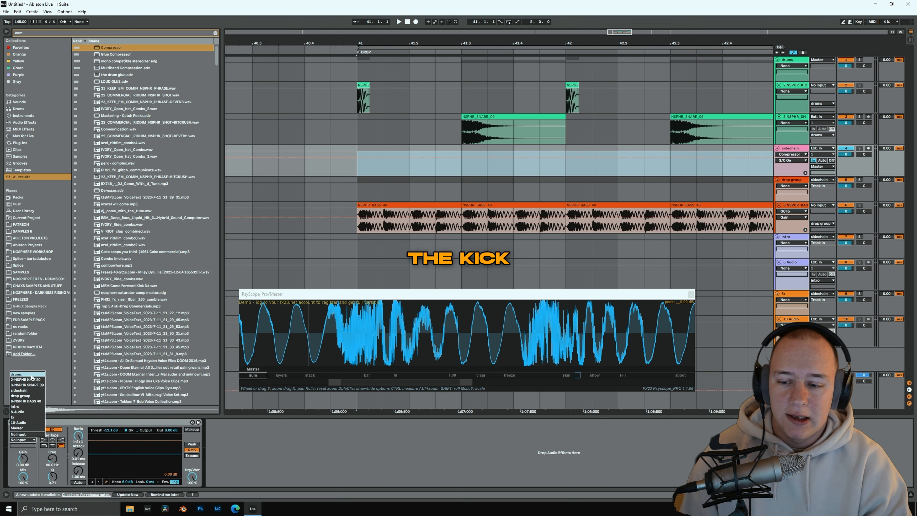
left_click(23, 379)
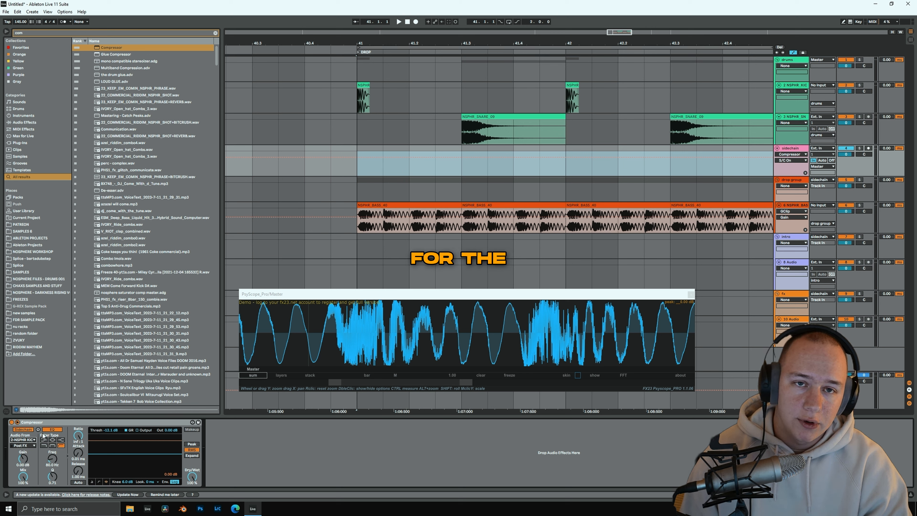
Set the compressor to Peak mode with a -inf dB threshold and play the drop
left_click_drag(124, 456, 125, 475)
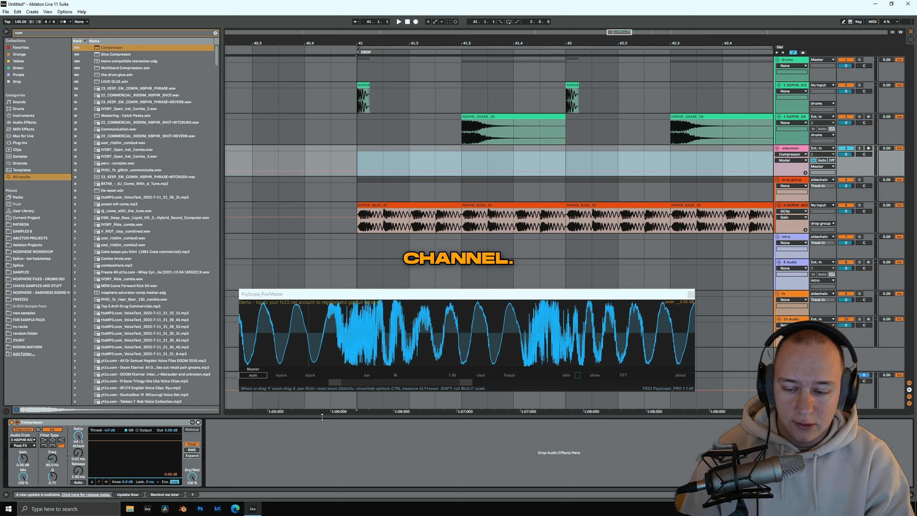
key("space")
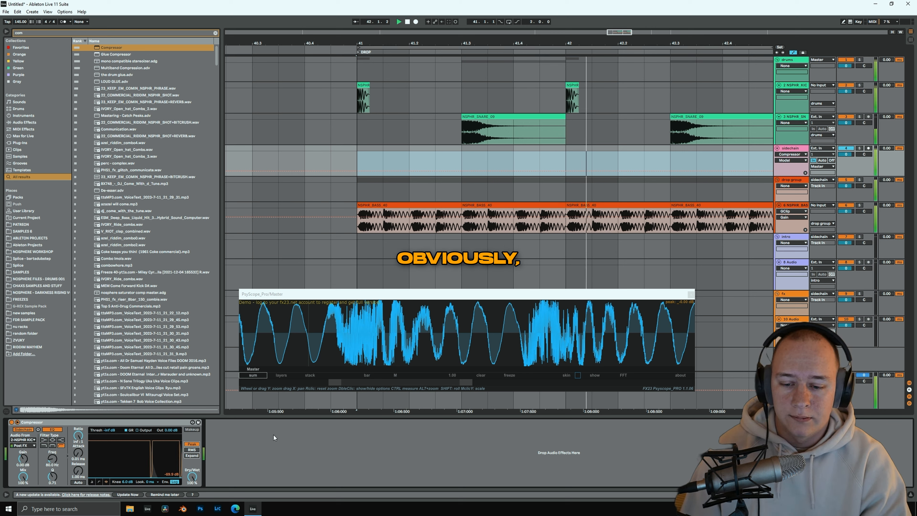
key("space")
Duplicate the compressor and set the copy's sidechain source to the NSPHR SNARE track
left_click(87, 423)
key("ctrl+d")
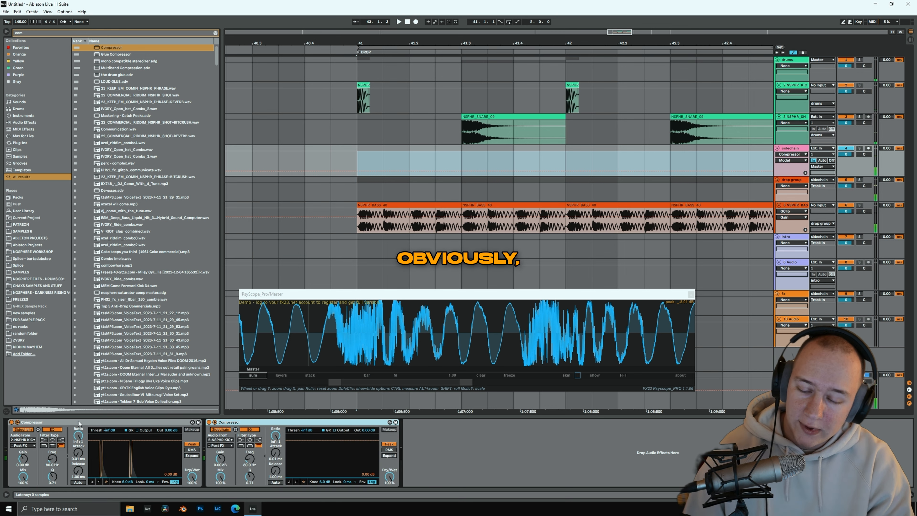
left_click(220, 439)
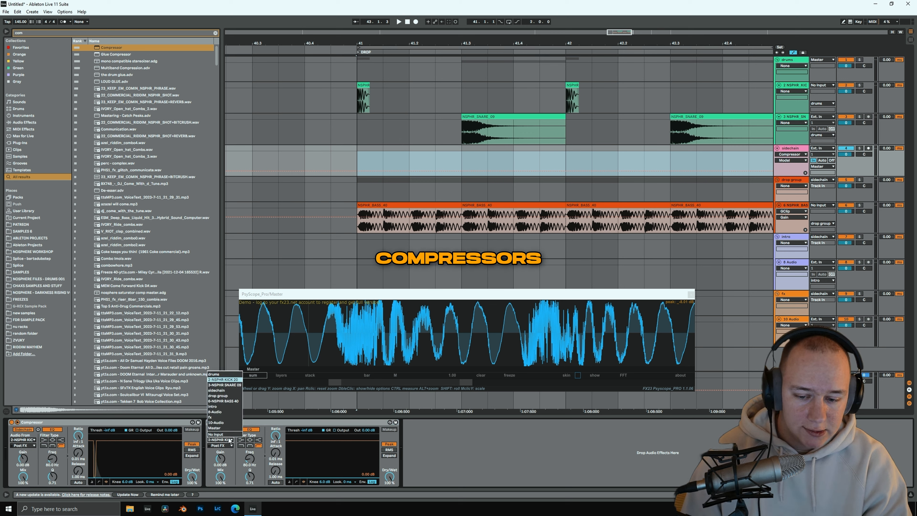
left_click(220, 394)
Play the drop with both compressors active and adjust the snare compressor's release
key("space")
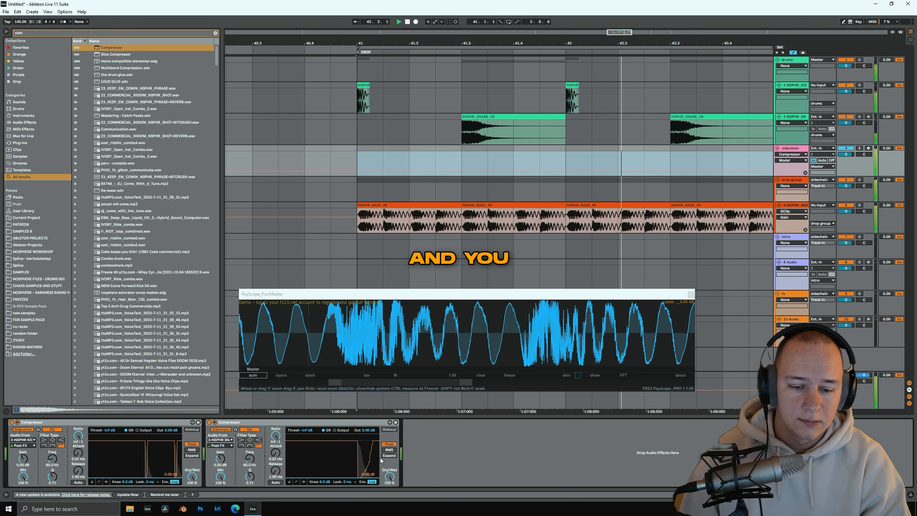
key("space")
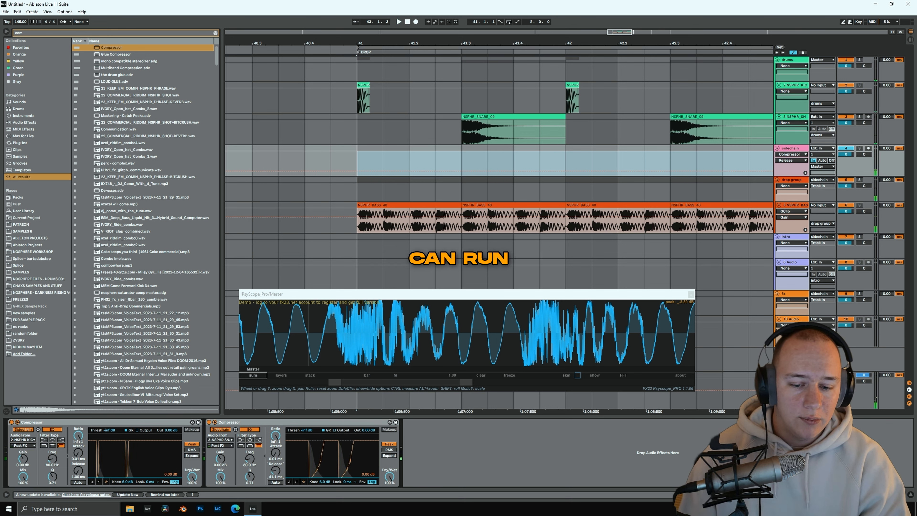
left_click_drag(280, 474, 280, 457)
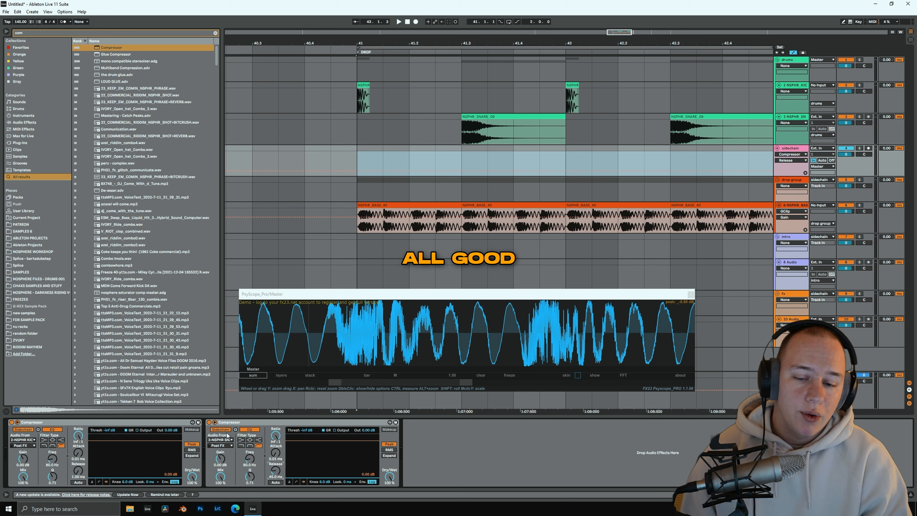
Delete both compressors from the sidechain track
left_click(221, 424)
key("Delete")
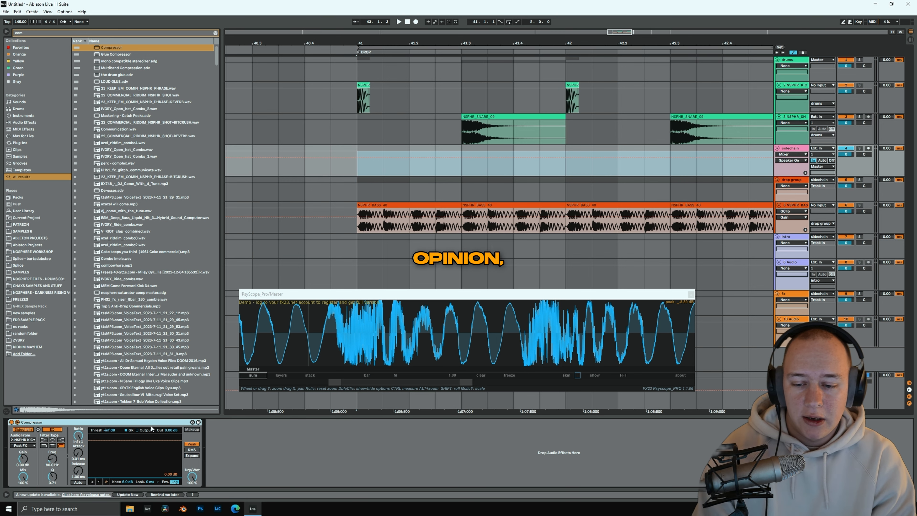
key("Delete")
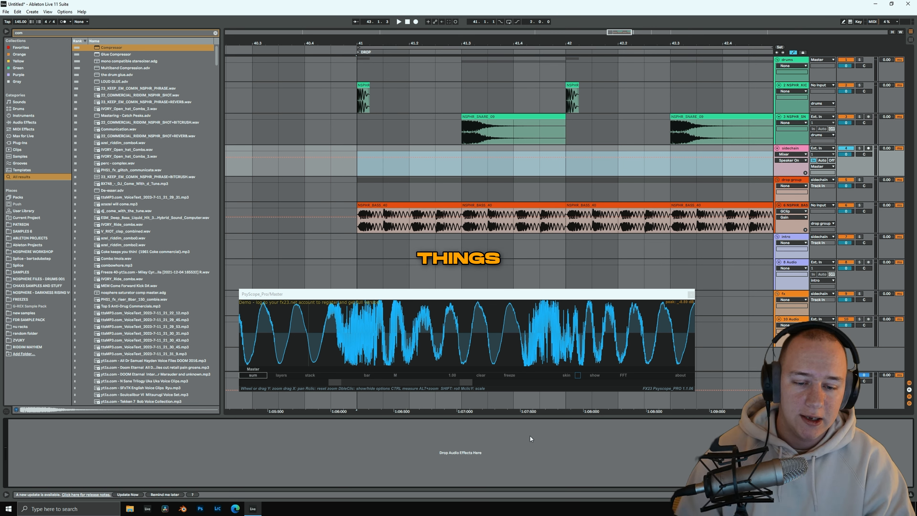
Find ShaperBox 3 in the browser, add it to the sidechain track and load its Volume shaper
key("ctrl+f")
type("shaper")
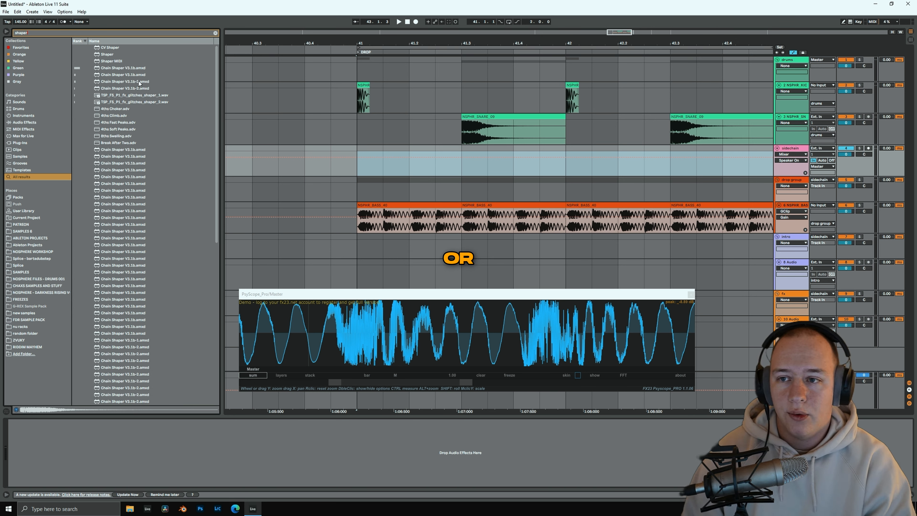
key("BackSpace")
key("BackSpace")
type("erbo")
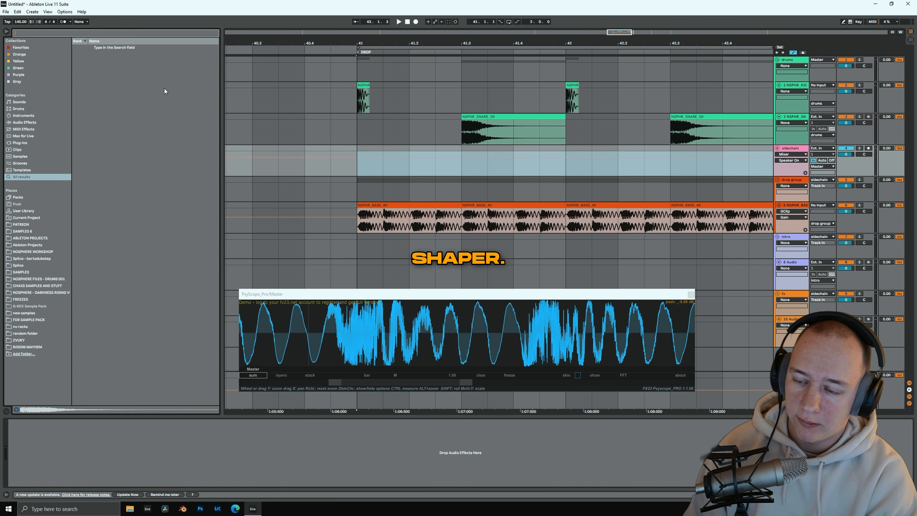
key("Return")
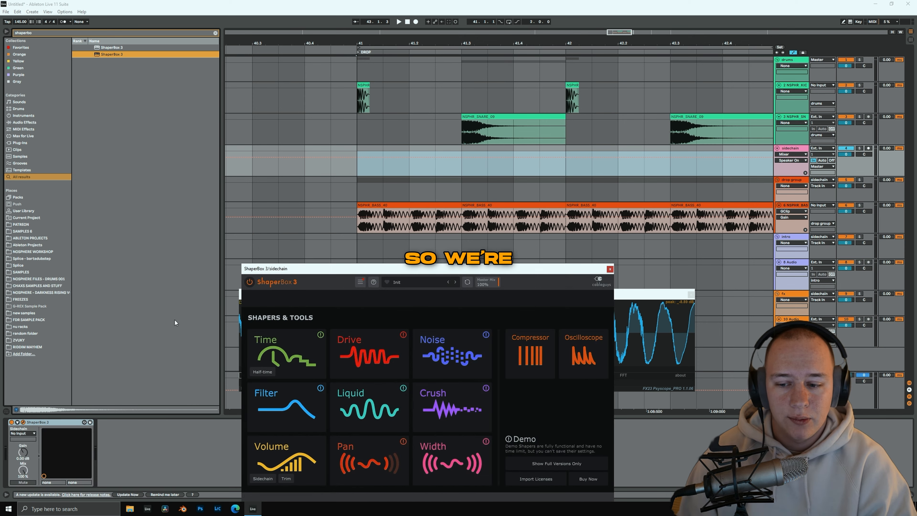
left_click_drag(381, 272, 323, 86)
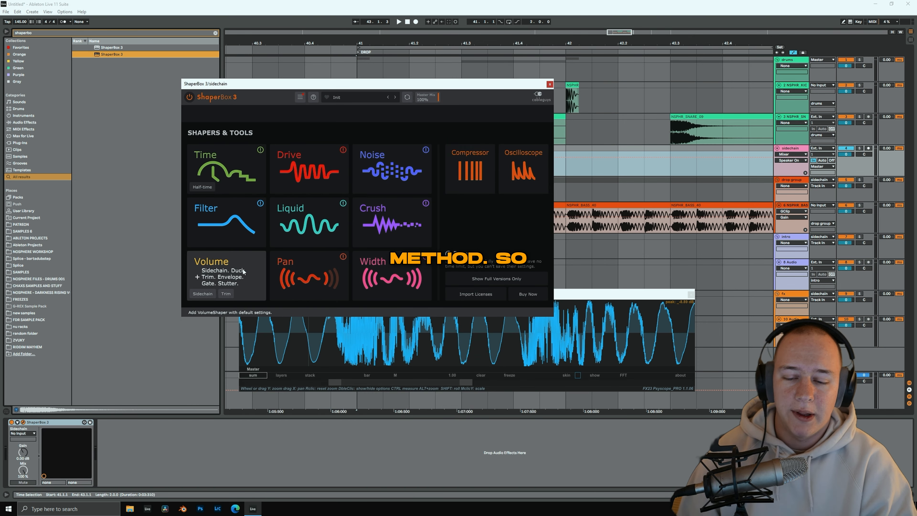
left_click(225, 270)
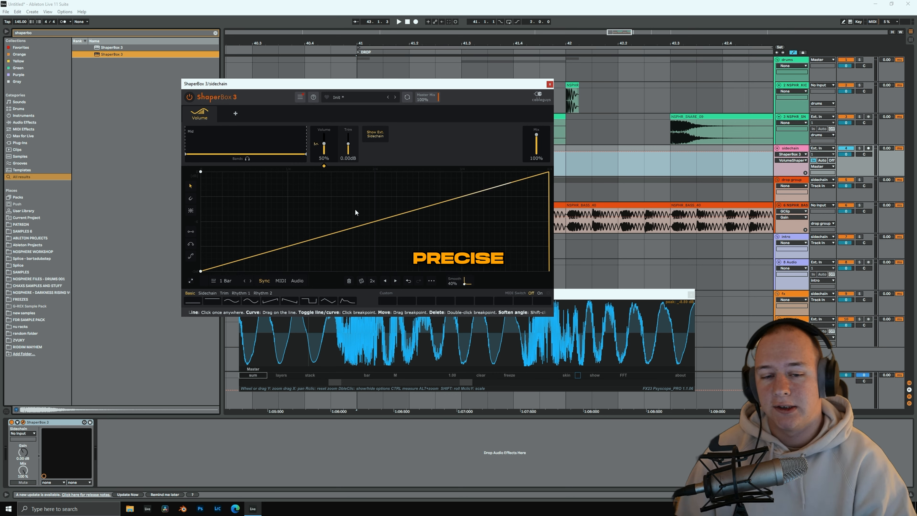
Shape the volume curve as a flat silent start with a smooth steep rise, over a 1/4 length with MIDI triggering
left_click_drag(355, 212, 389, 201)
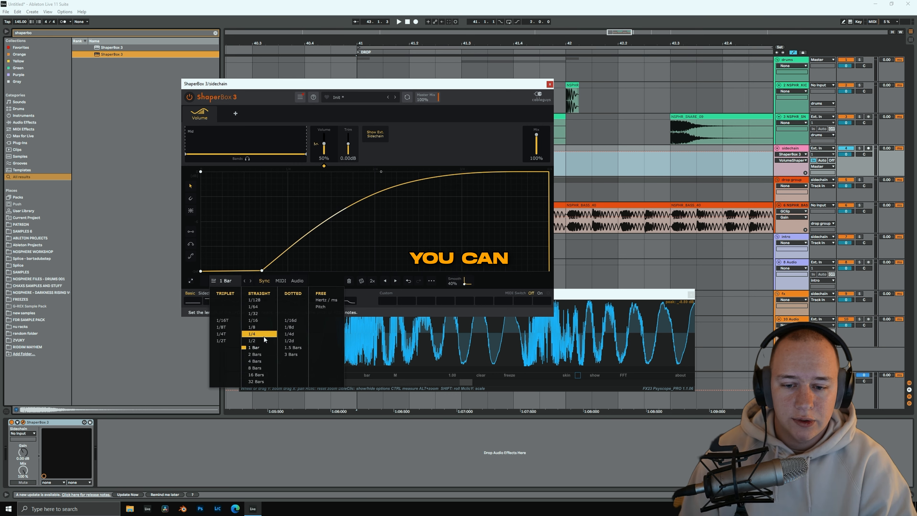
left_click(264, 337)
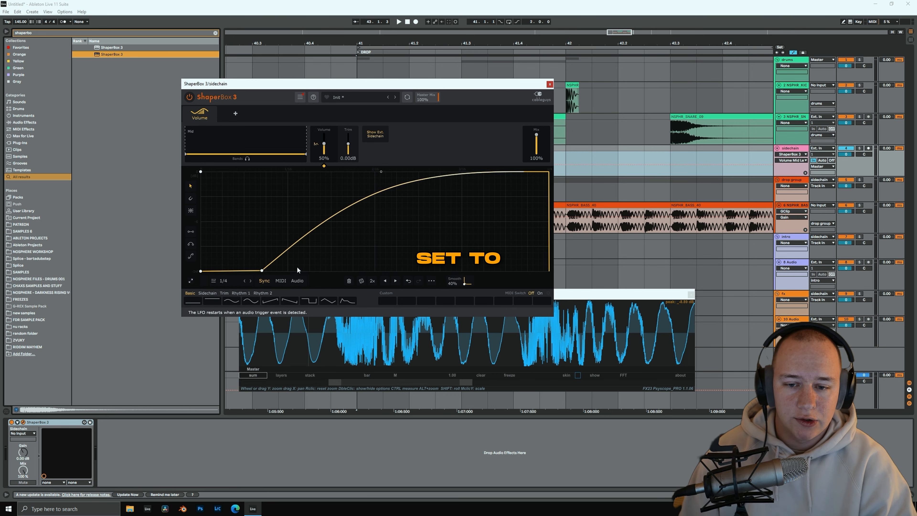
left_click_drag(272, 265, 285, 270)
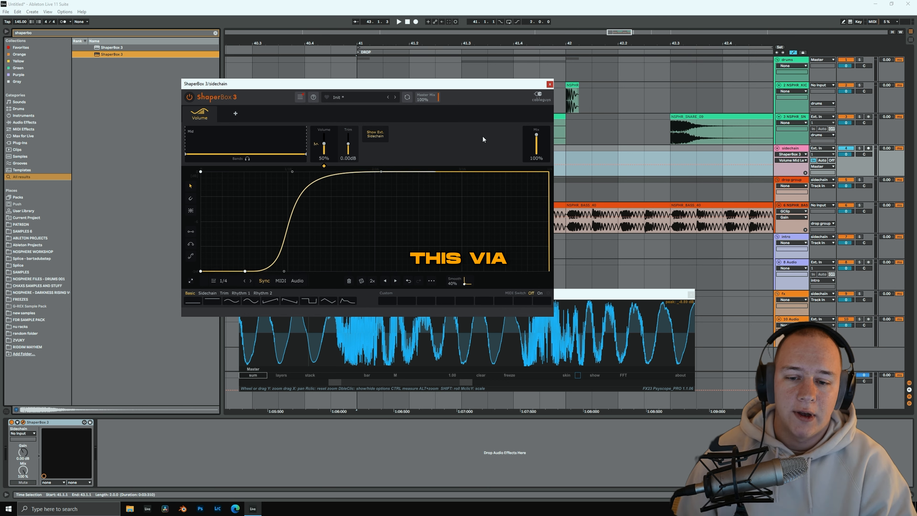
left_click(280, 281)
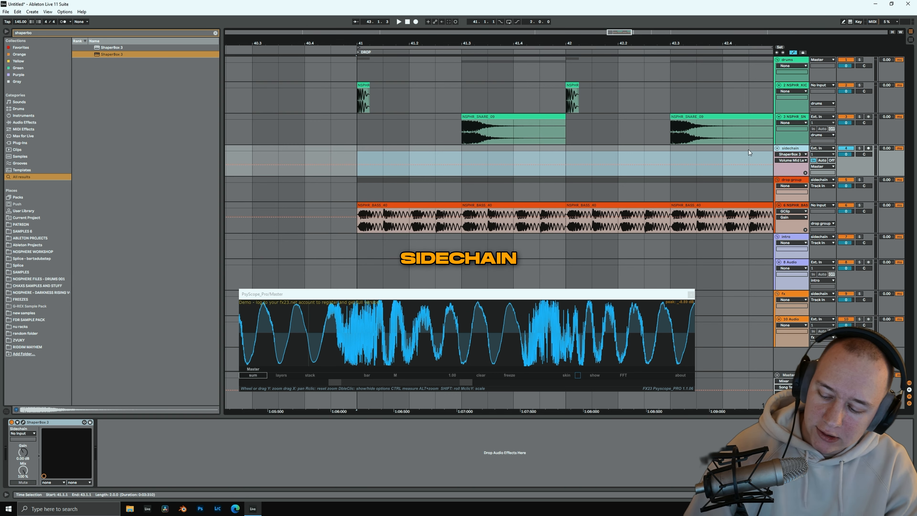
Add a MIDI track below the sidechain track with a clip from 41.1 to 41.3 holding one full-length C3 note
key("ctrl+shift+t")
left_click(461, 182, "shift")
key("ctrl+shift+m")
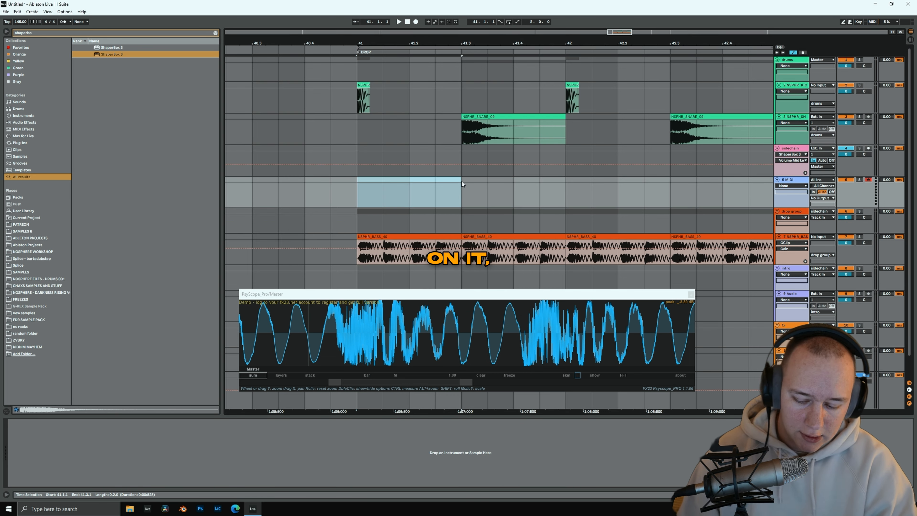
double_click(179, 468)
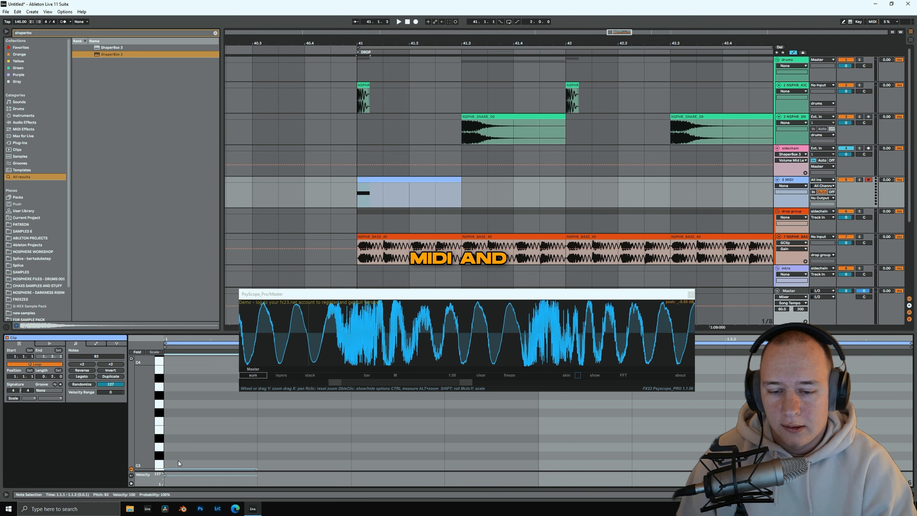
key("Up")
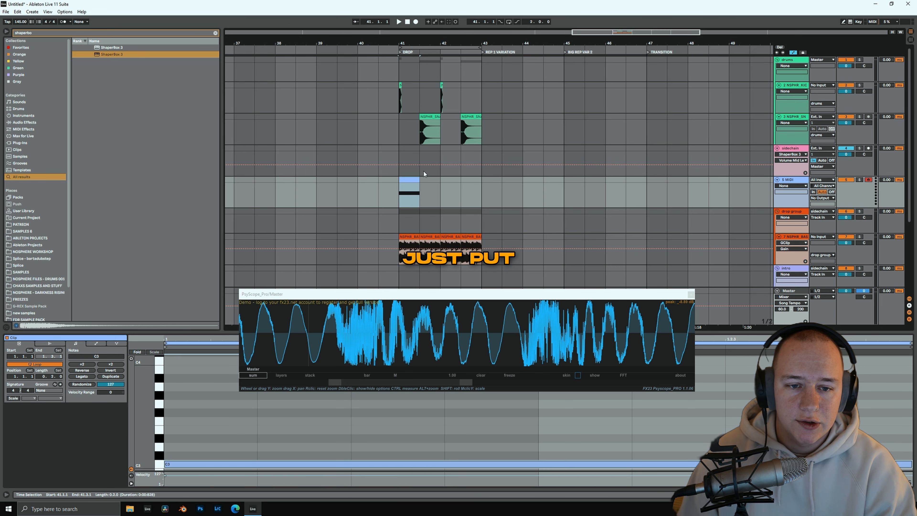
Repeat the MIDI clip across the two-bar drop as four clips, trimmed to leave short gaps between them
key("ctrl+d")
key("ctrl+d")
key("ctrl+d")
scroll(424, 171, "up", 2)
left_click_drag(425, 180, 420, 180)
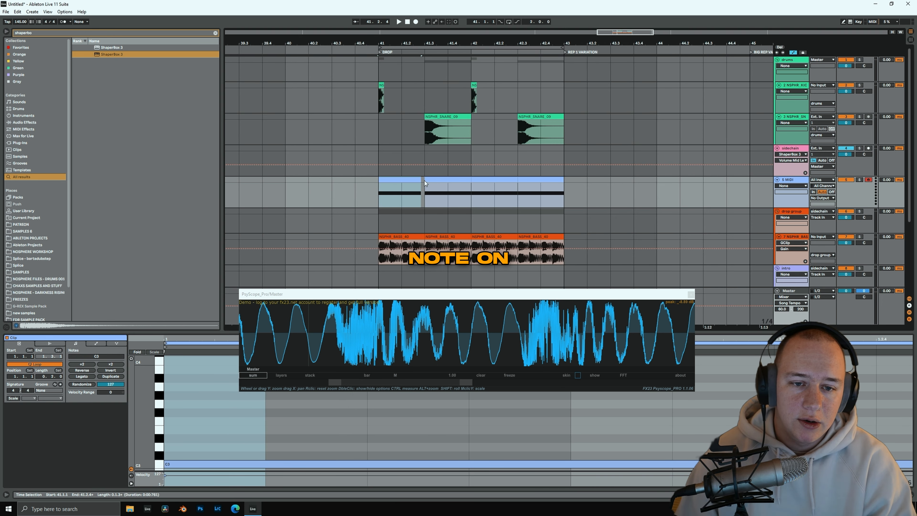
key("ctrl+d")
key("ctrl+d")
key("ctrl+d")
Route the MIDI track's output to ShaperBox 3 on the sidechain track and open the plugin's window
left_click(822, 198)
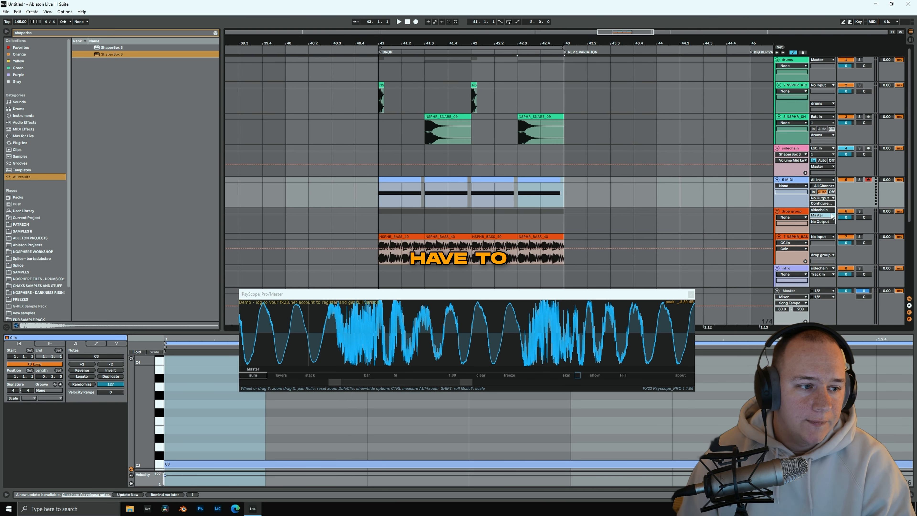
left_click(827, 210)
left_click(790, 149)
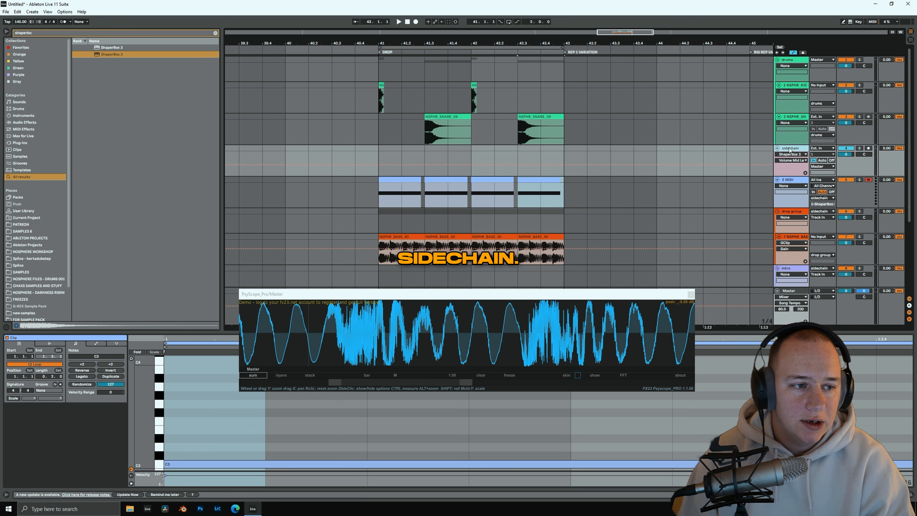
double_click(792, 149)
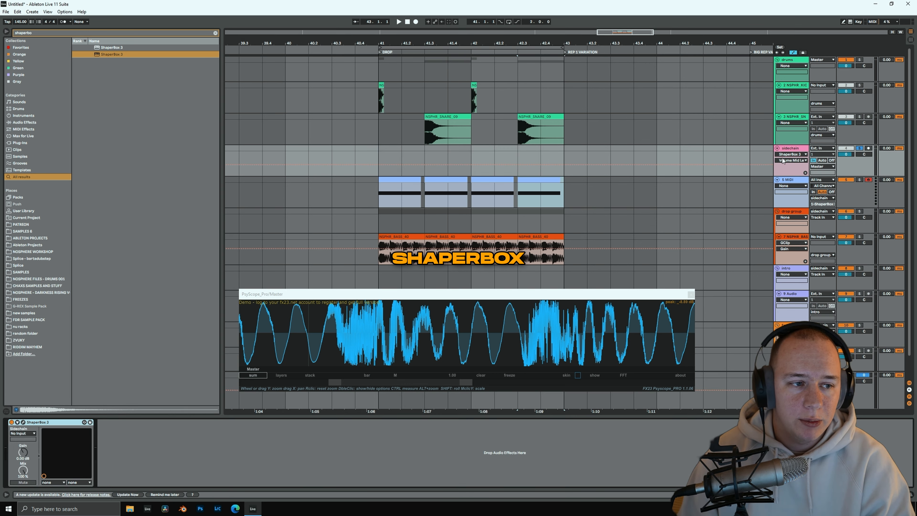
left_click(23, 422)
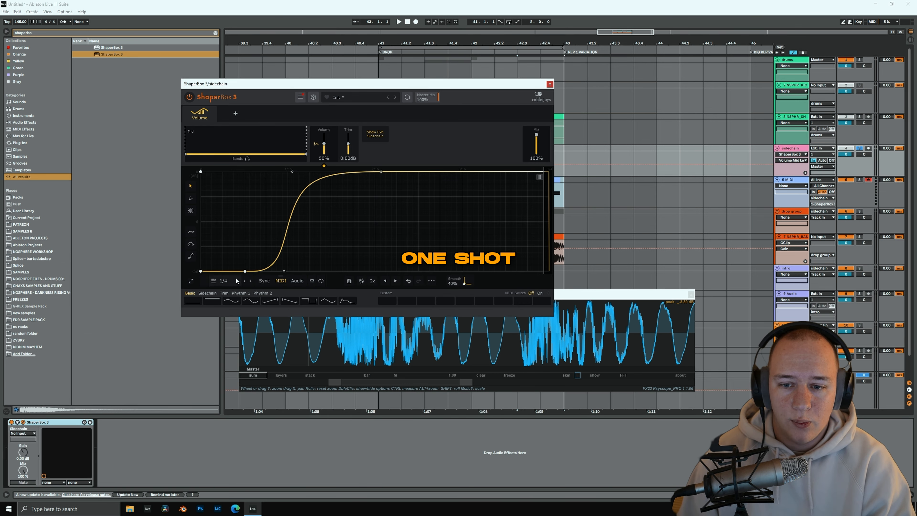
Play the drop while watching the MIDI-triggered volume curve in ShaperBox 3, and close its window
left_click_drag(391, 84, 389, 92)
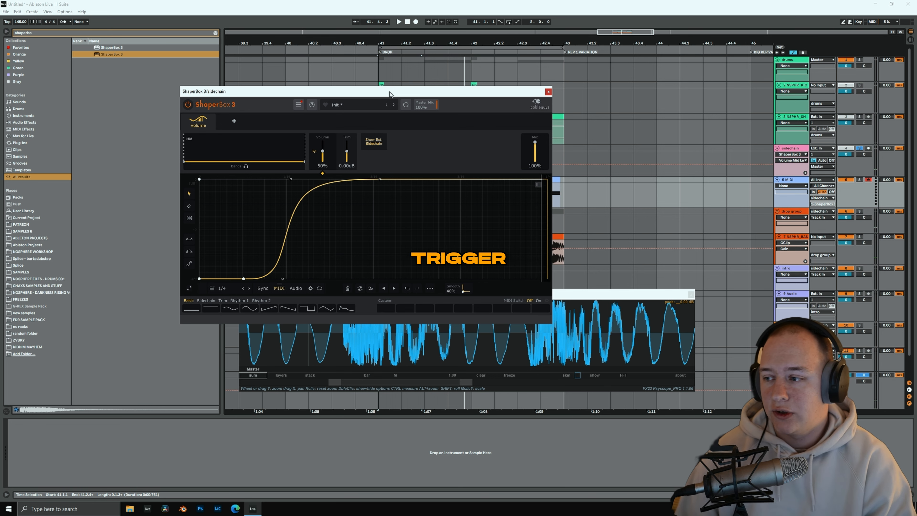
key("space")
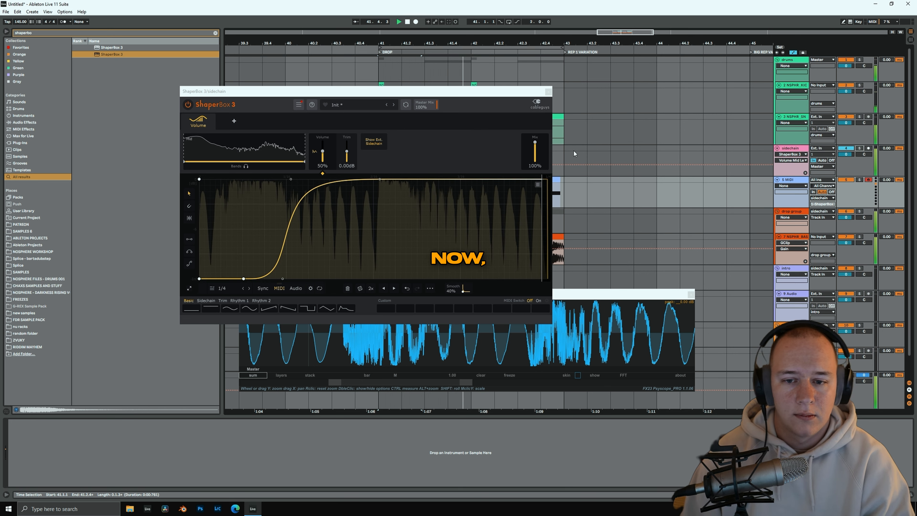
left_click(549, 92)
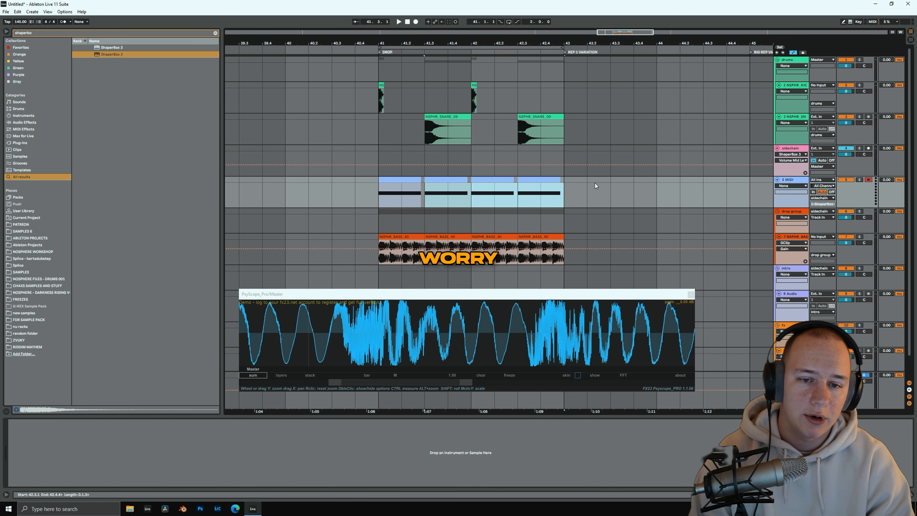
Delete the MIDI trigger track and remove ShaperBox 3 from the sidechain track
left_click(804, 177)
key("Delete")
left_click(806, 176)
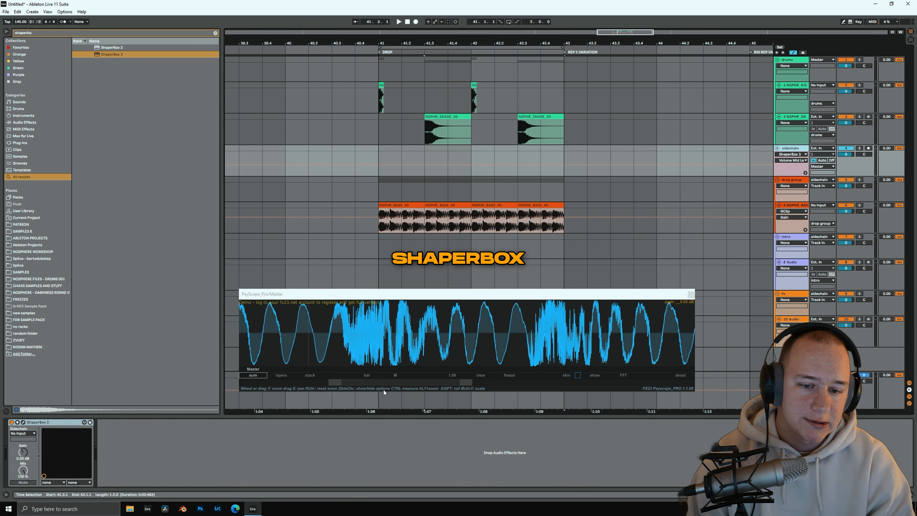
left_click(58, 423)
key("Delete")
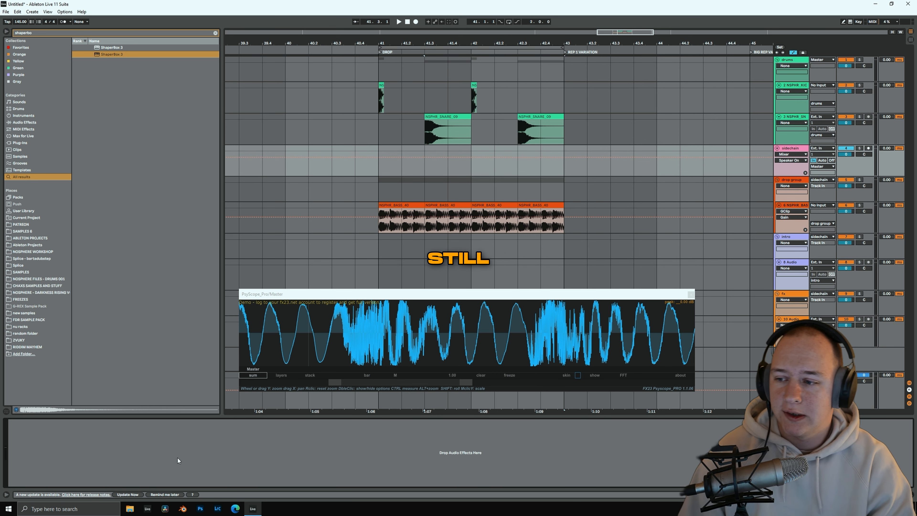
Start a new device search in the browser
key("ctrl+f")
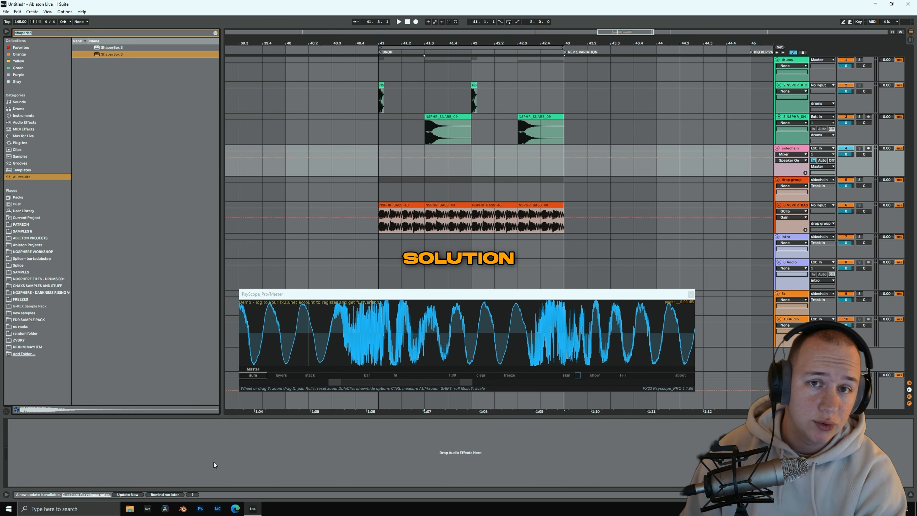